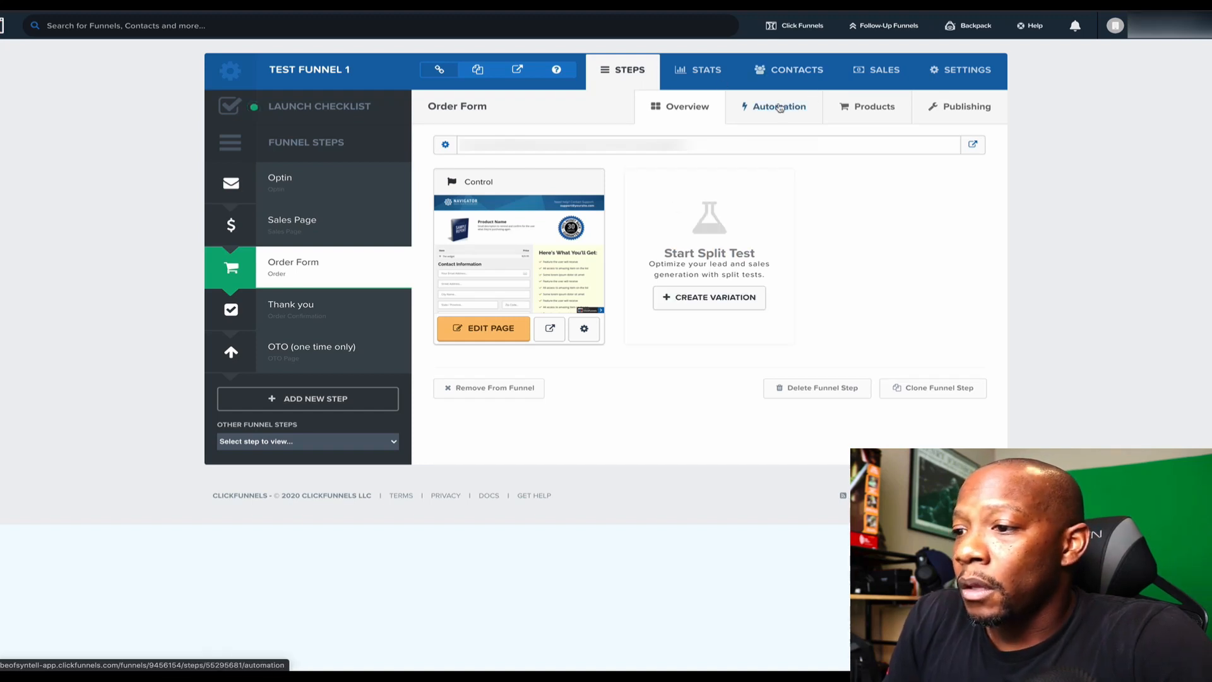
- Check the Order Form's products, and add a new funnel step named "membership signup"
{"action": "left_click", "coordinate": [869, 107]}
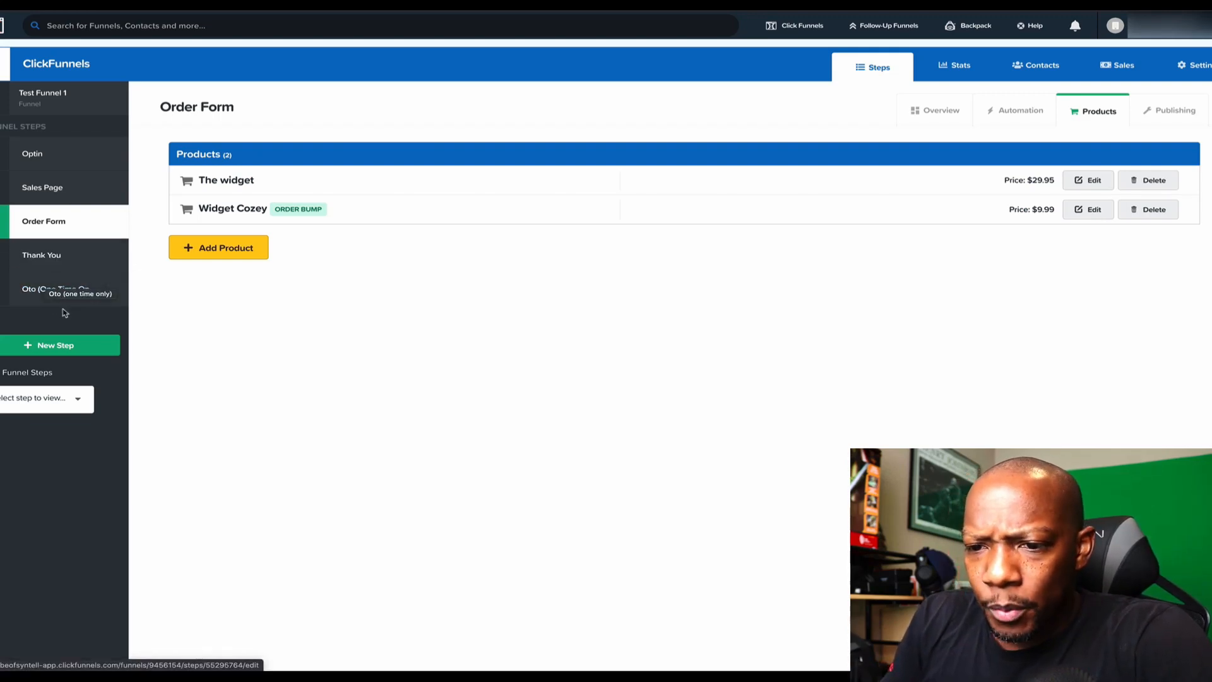
{"action": "left_click", "coordinate": [59, 343]}
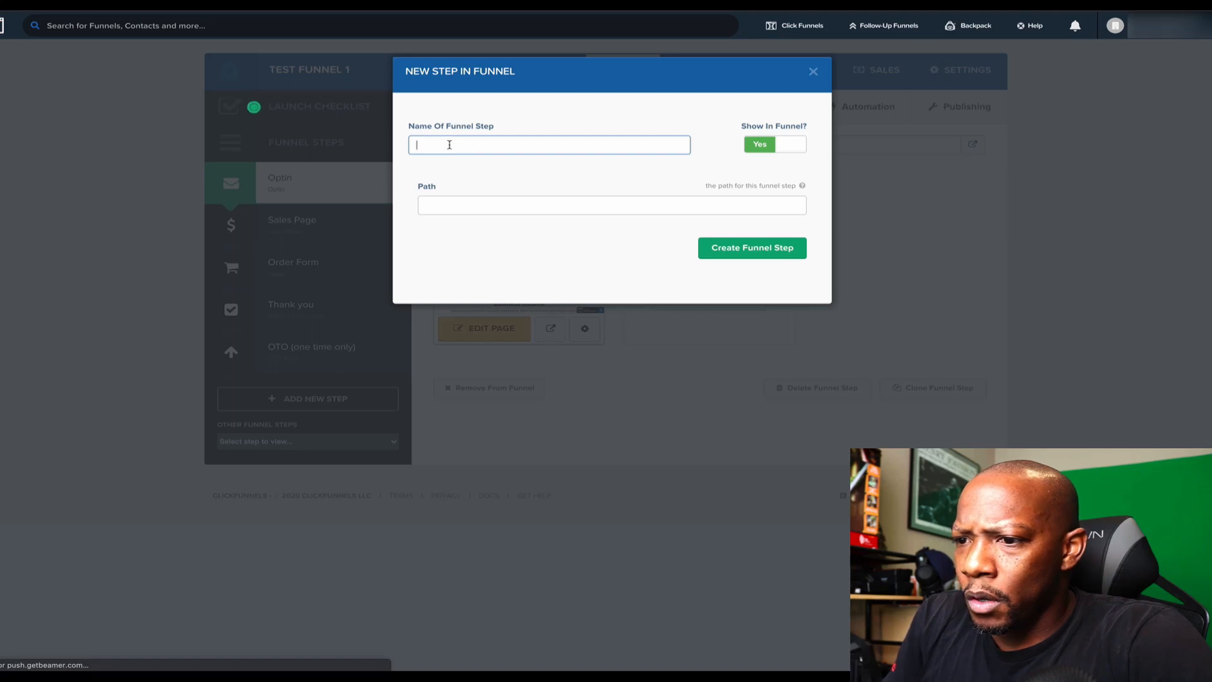
{"action": "type", "text": "memb"}
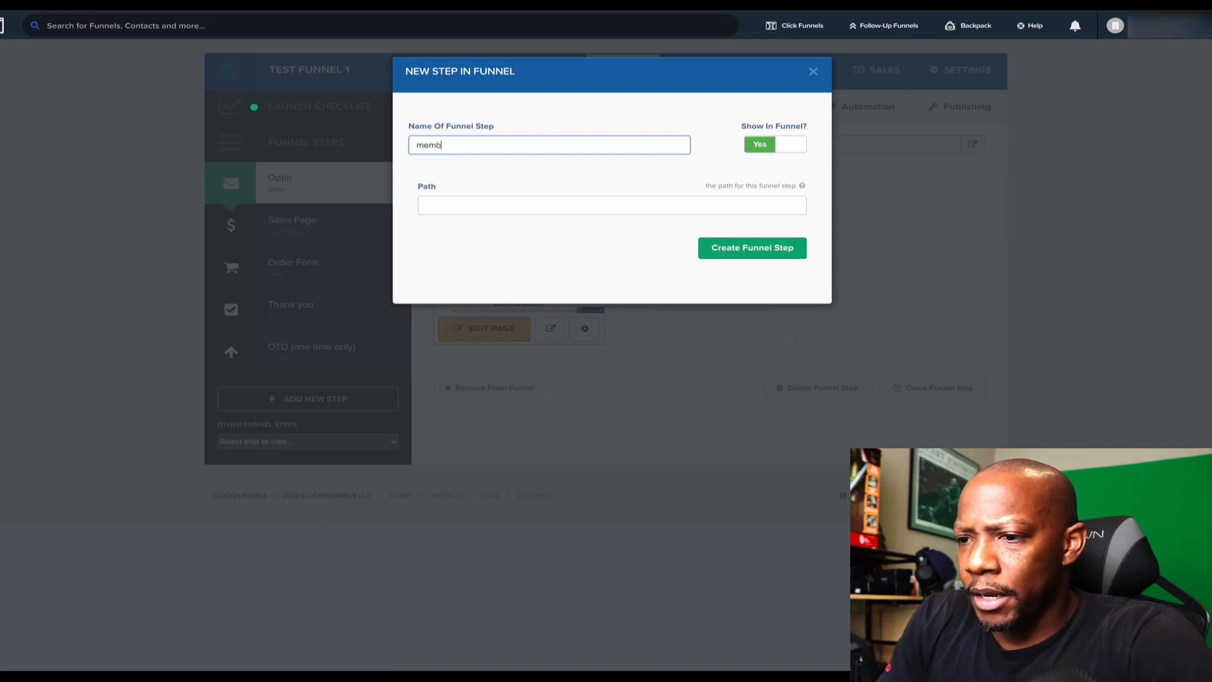
{"action": "type", "text": "ership signup"}
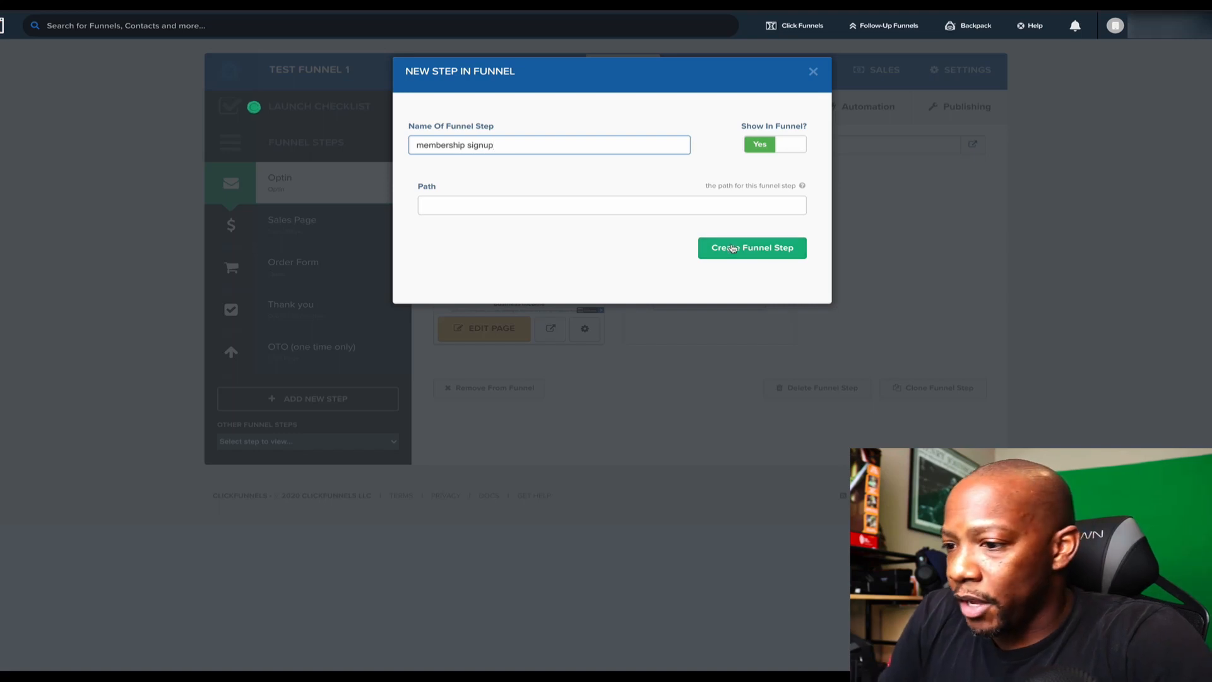
{"action": "left_click", "coordinate": [733, 248]}
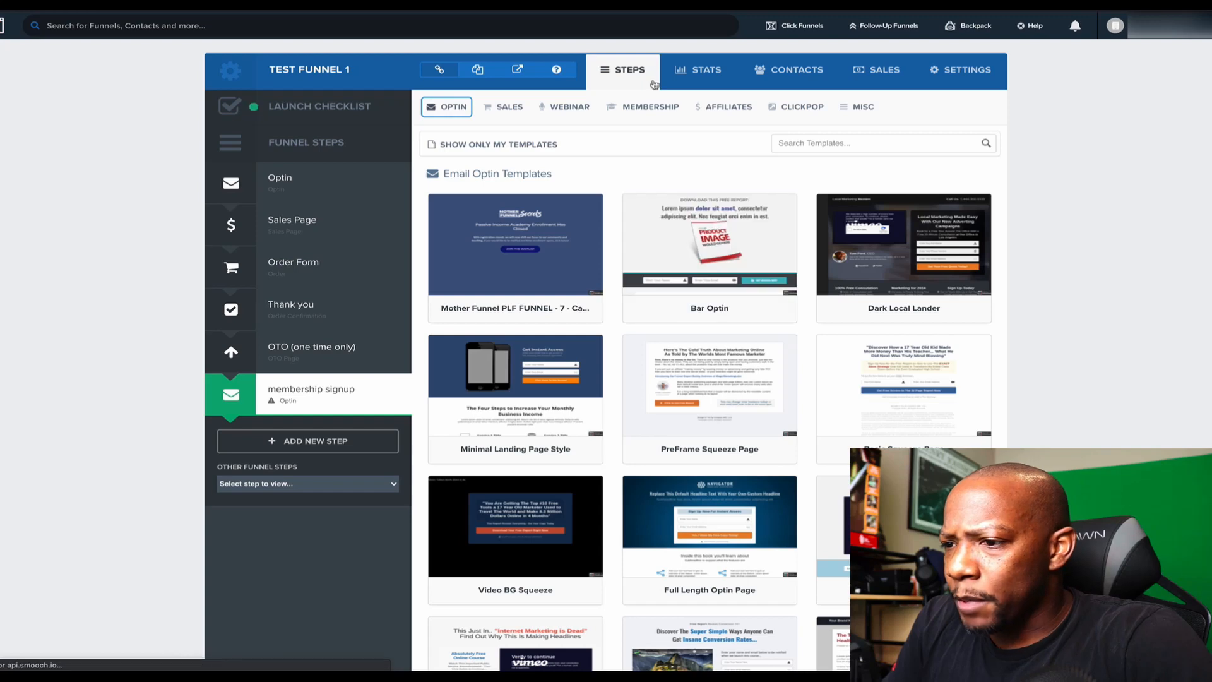
- Apply the Simple Flat Login template from the Member Access templates to the membership signup step
{"action": "left_click", "coordinate": [647, 108]}
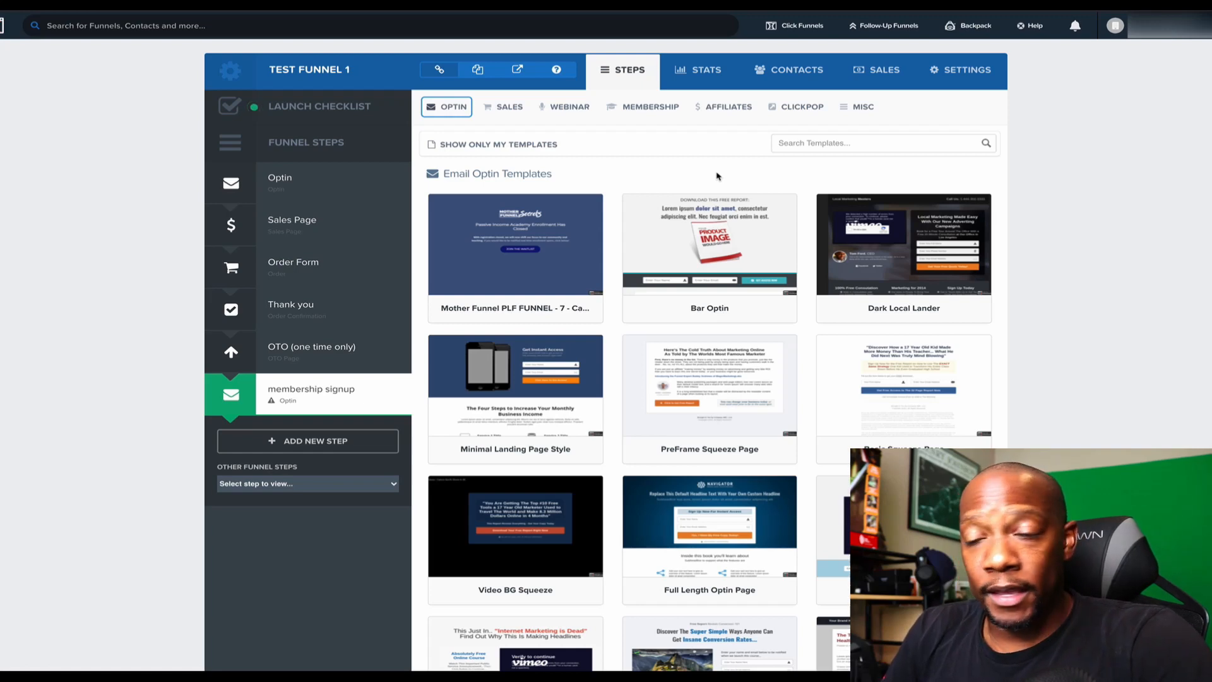
{"action": "left_click", "coordinate": [650, 106]}
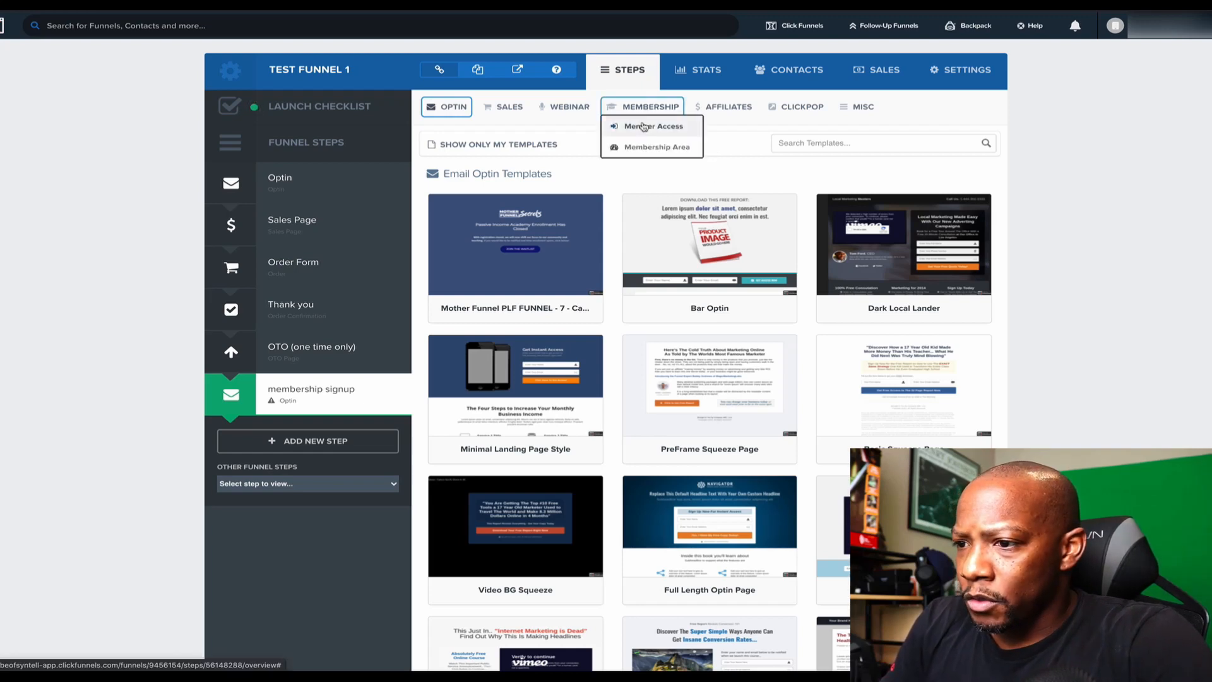
{"action": "left_click", "coordinate": [643, 127]}
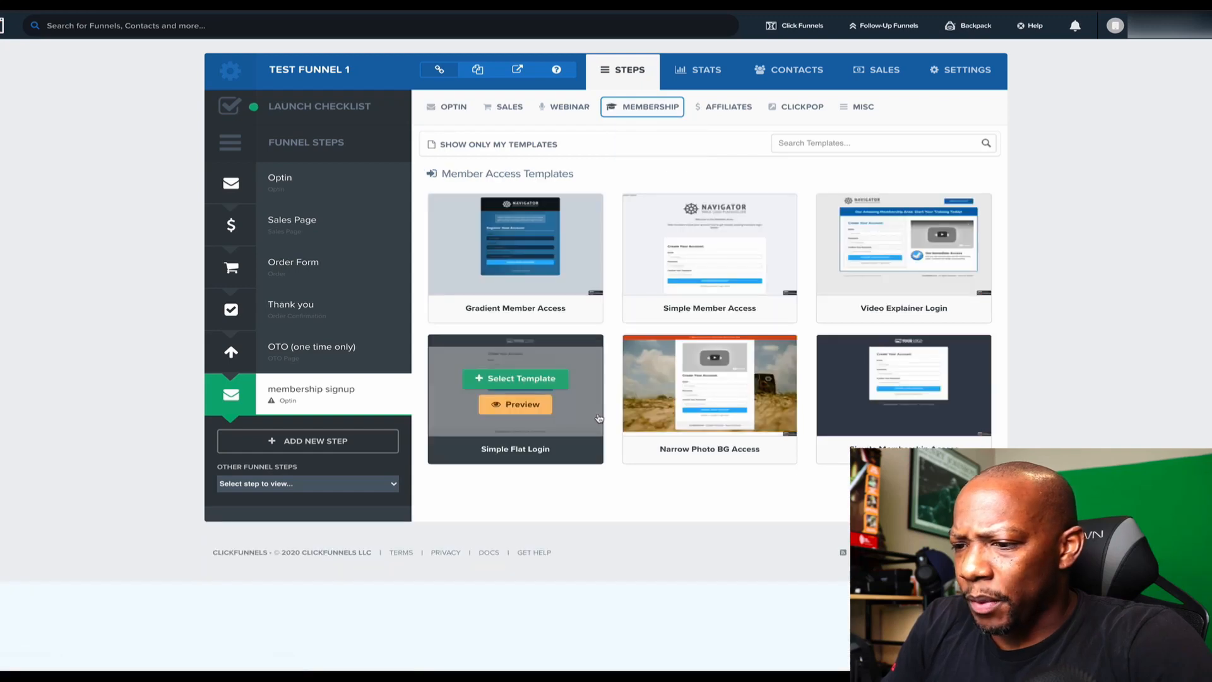
{"action": "left_click", "coordinate": [505, 381]}
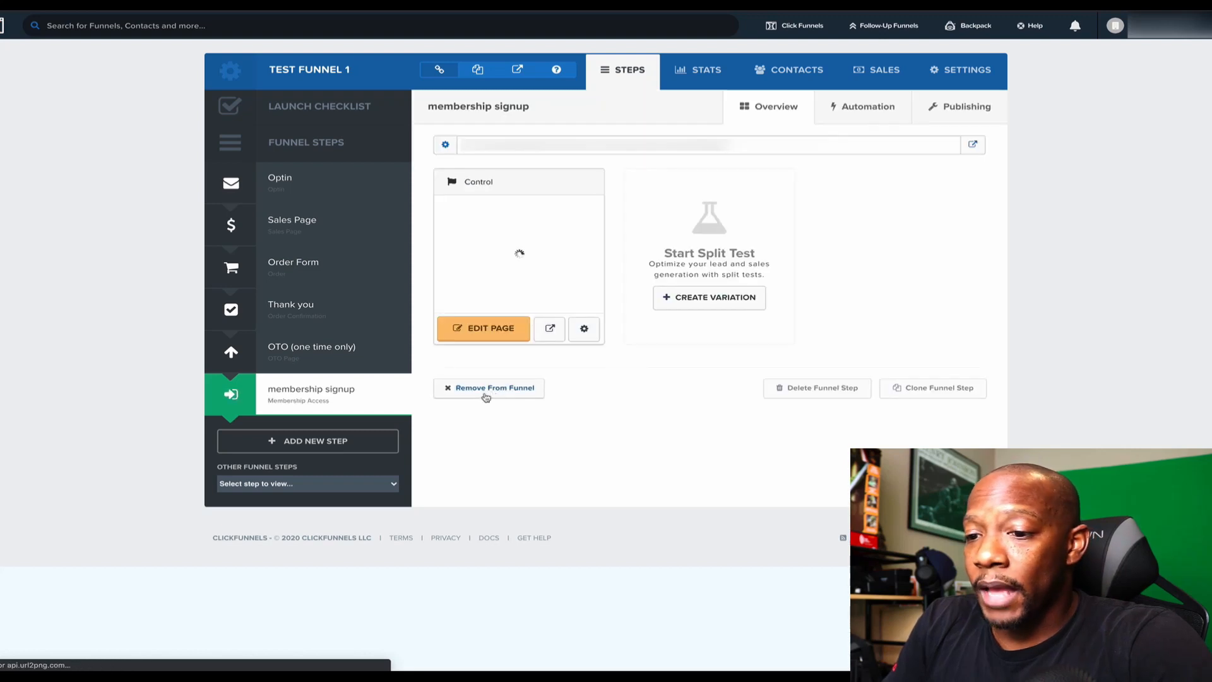
- Add another funnel step named "Membership Page"
{"action": "left_click", "coordinate": [307, 442]}
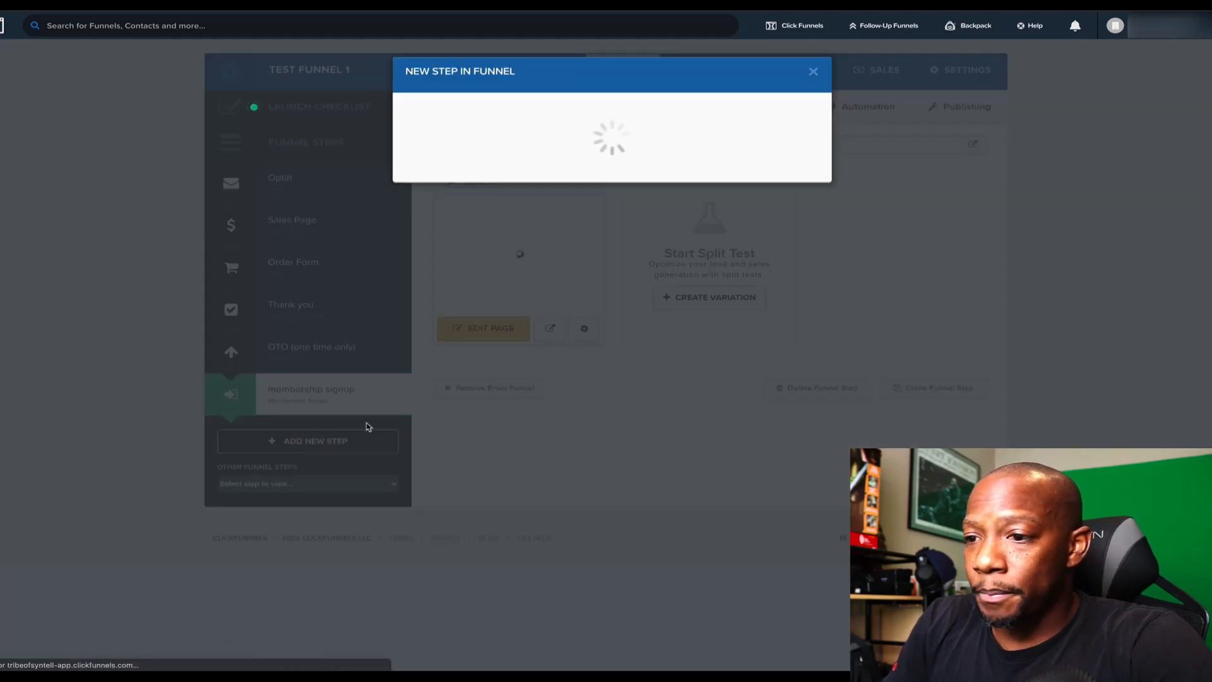
{"action": "type", "text": "Membership Page"}
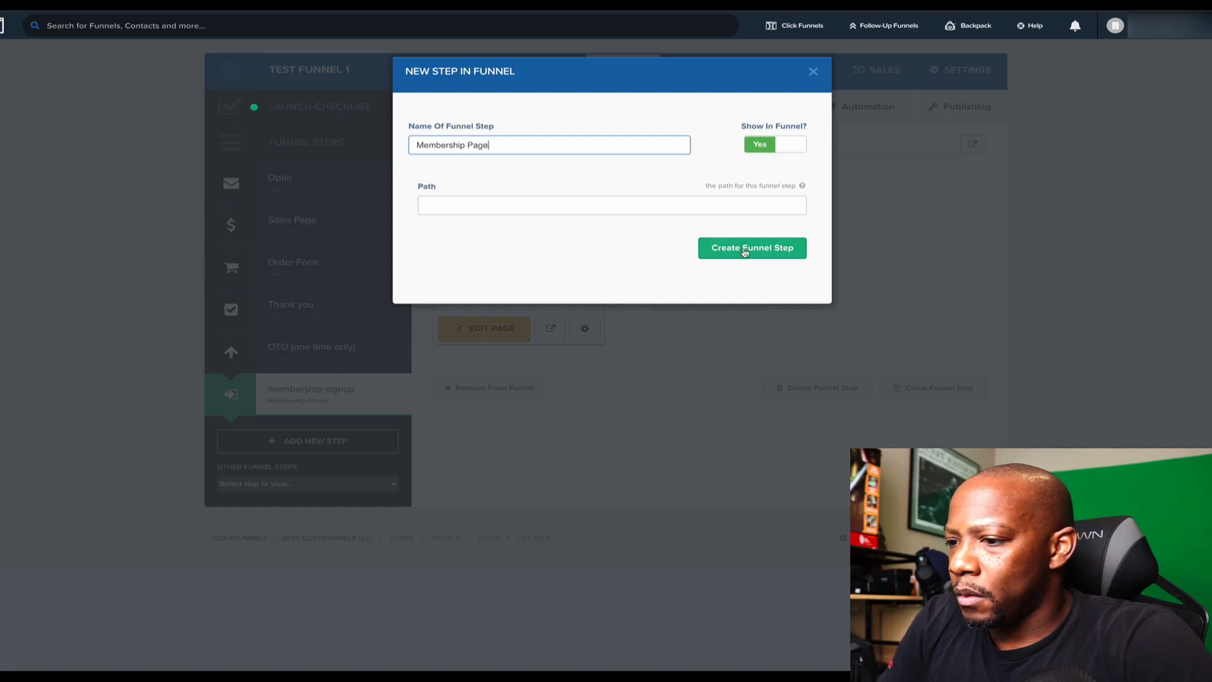
{"action": "left_click", "coordinate": [742, 249]}
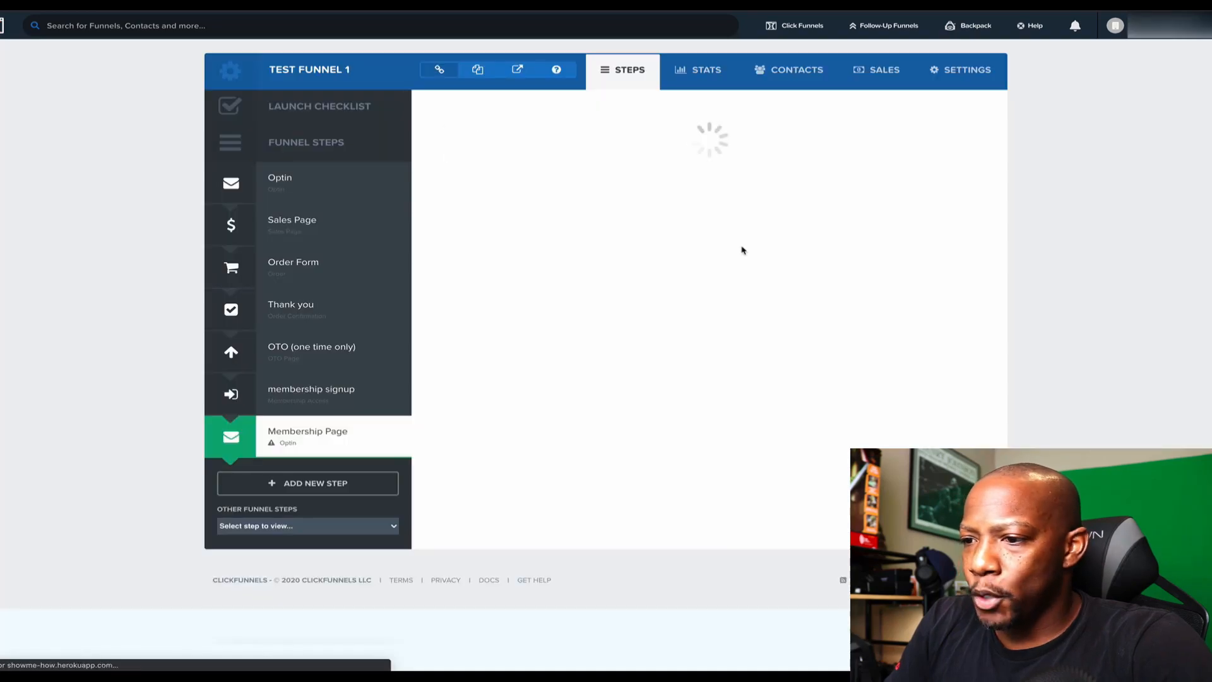
- Apply the Dark Green Membership template from the Membership Area templates to the Membership Page step
{"action": "left_click", "coordinate": [651, 108]}
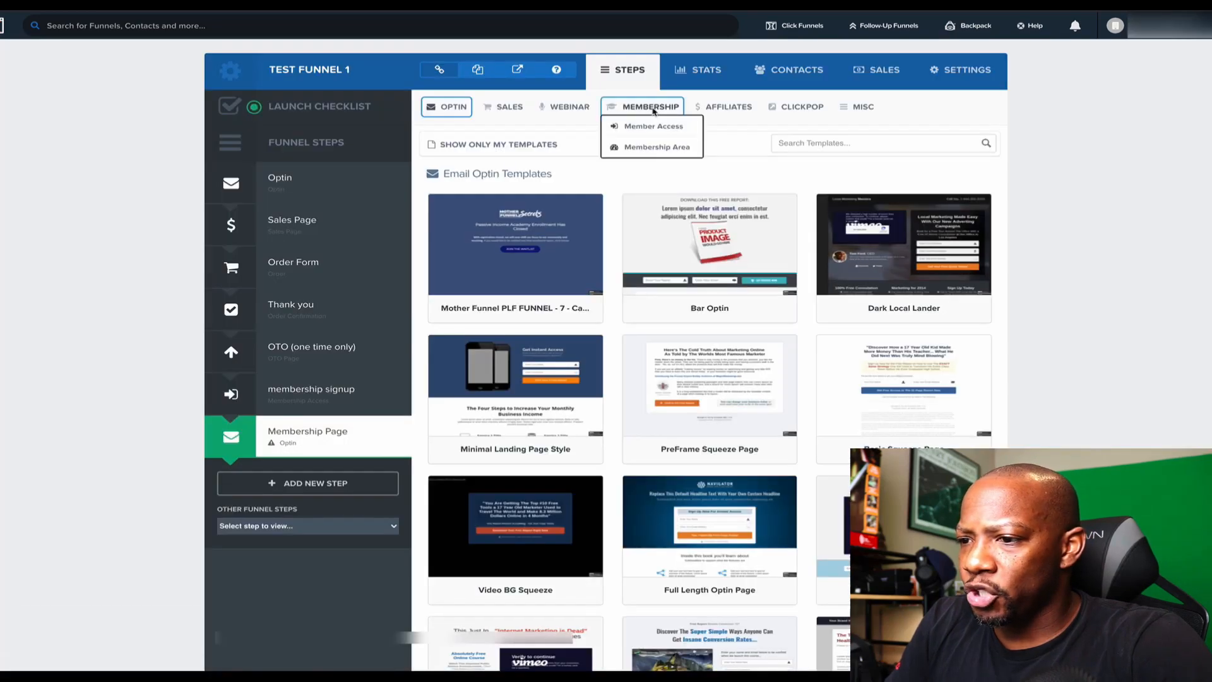
{"action": "left_click", "coordinate": [650, 146]}
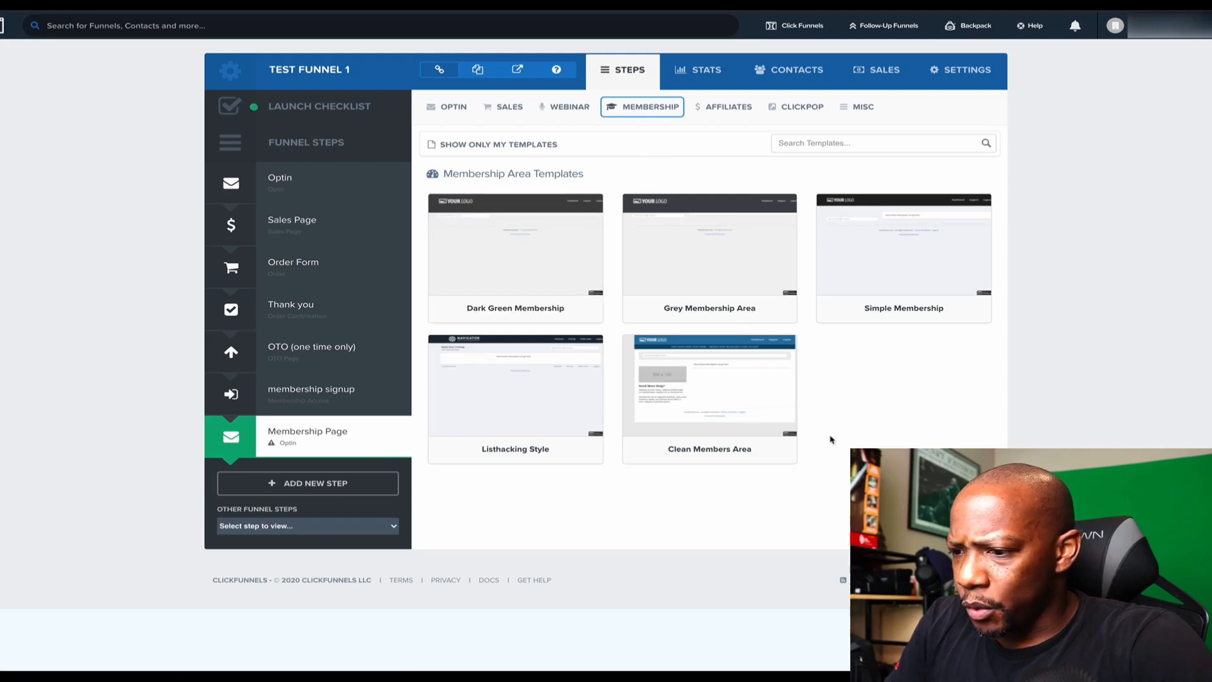
{"action": "mouse_move", "coordinate": [523, 273]}
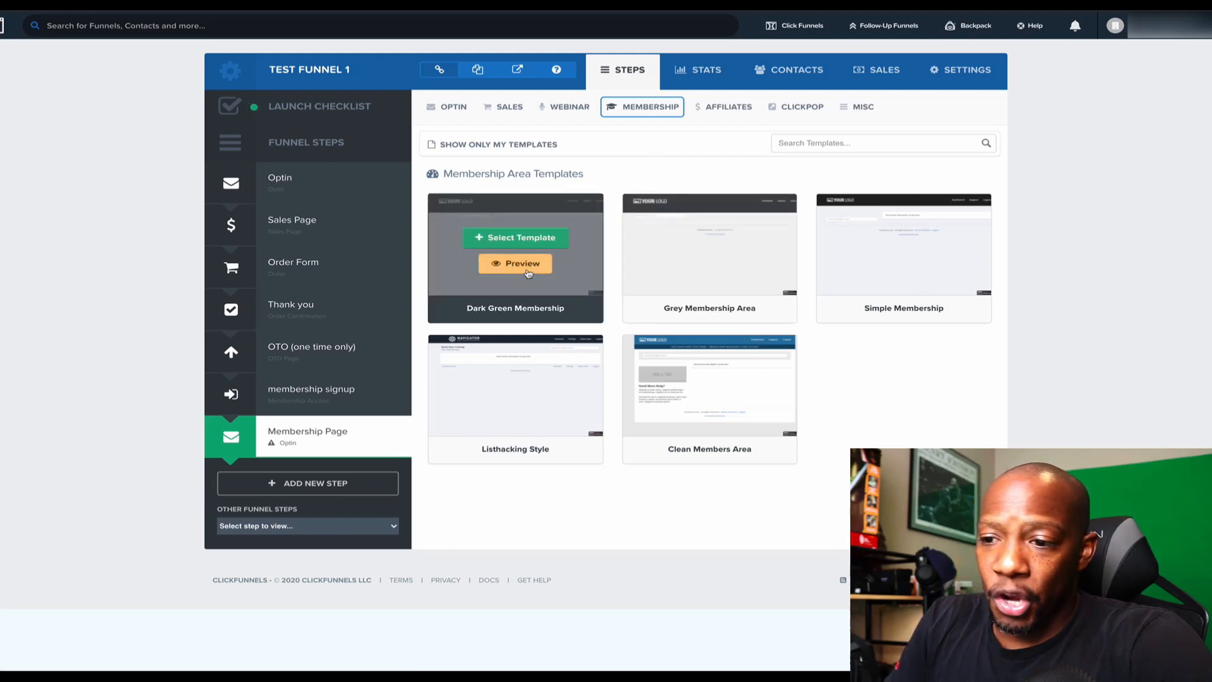
{"action": "left_click", "coordinate": [508, 239]}
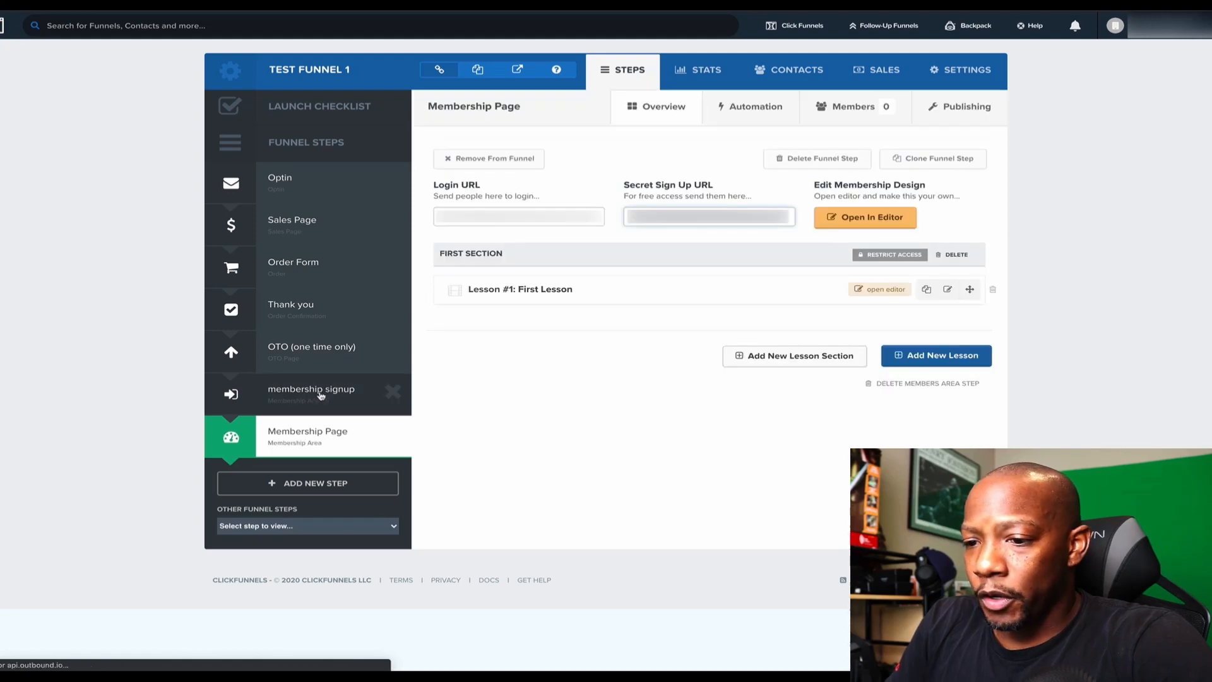
- View the membership signup page's account creation form in the page editor, and return to the funnel
{"action": "left_click", "coordinate": [309, 393]}
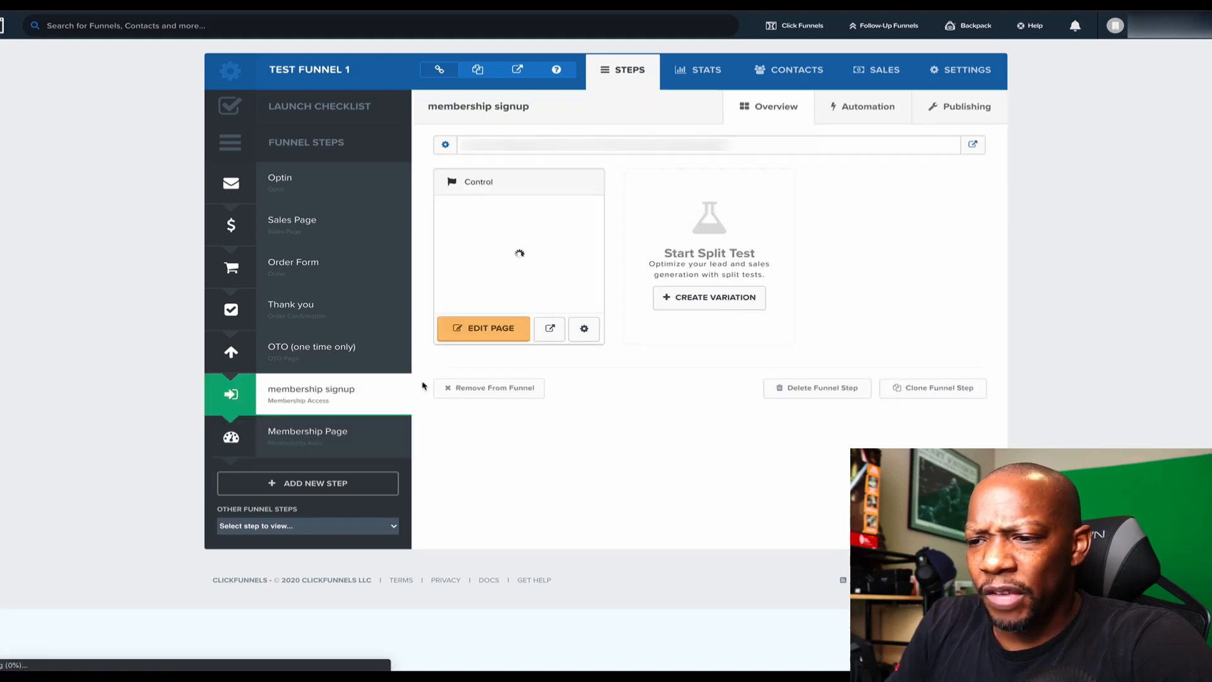
{"action": "left_click", "coordinate": [494, 335]}
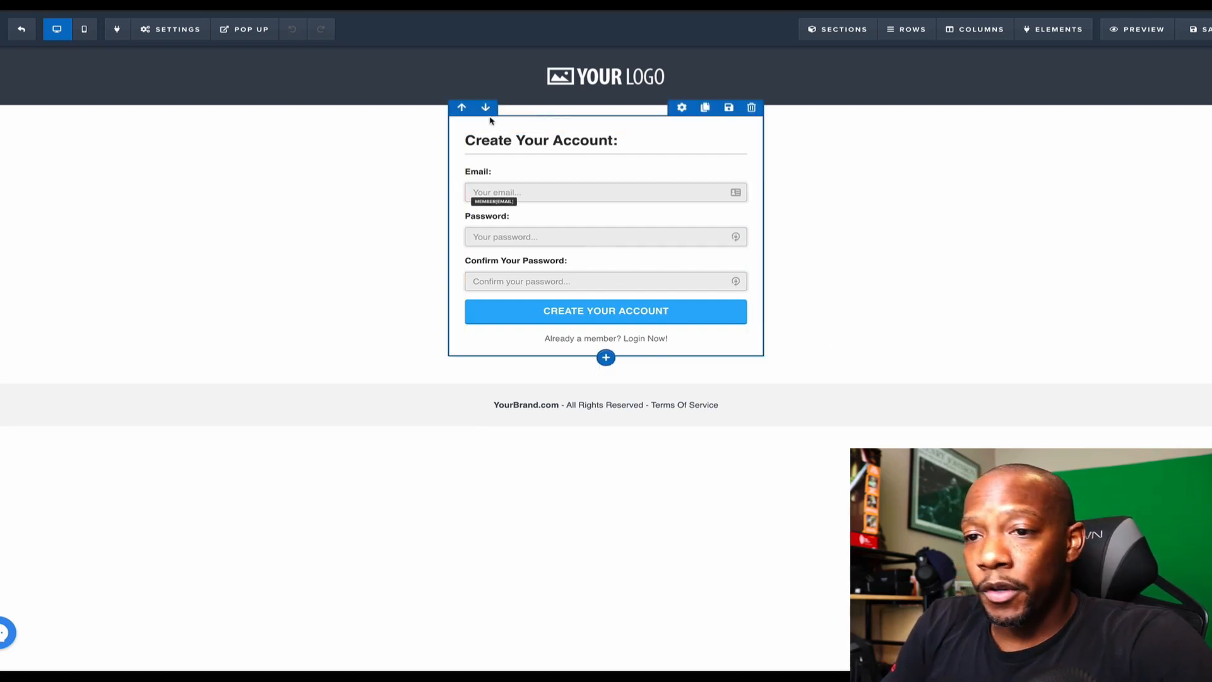
{"action": "left_click", "coordinate": [22, 29]}
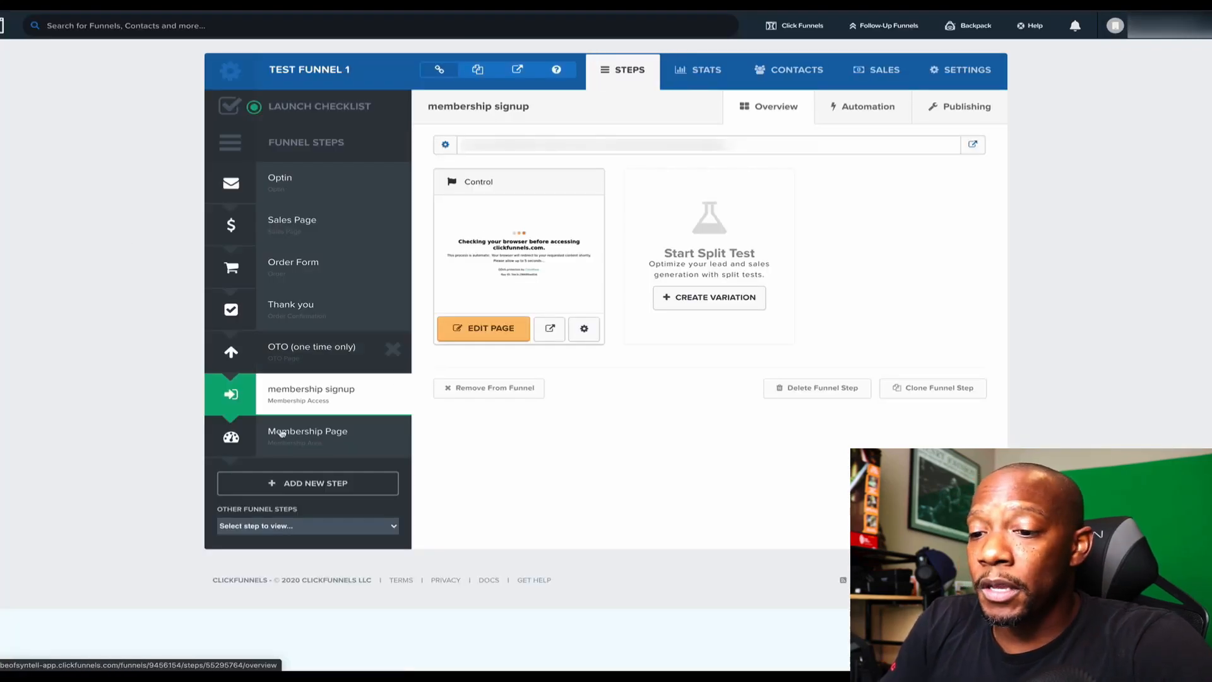
- Rename the first lesson of the Membership Page to "The Main Widget", keeping it in First Section
{"action": "left_click", "coordinate": [304, 440]}
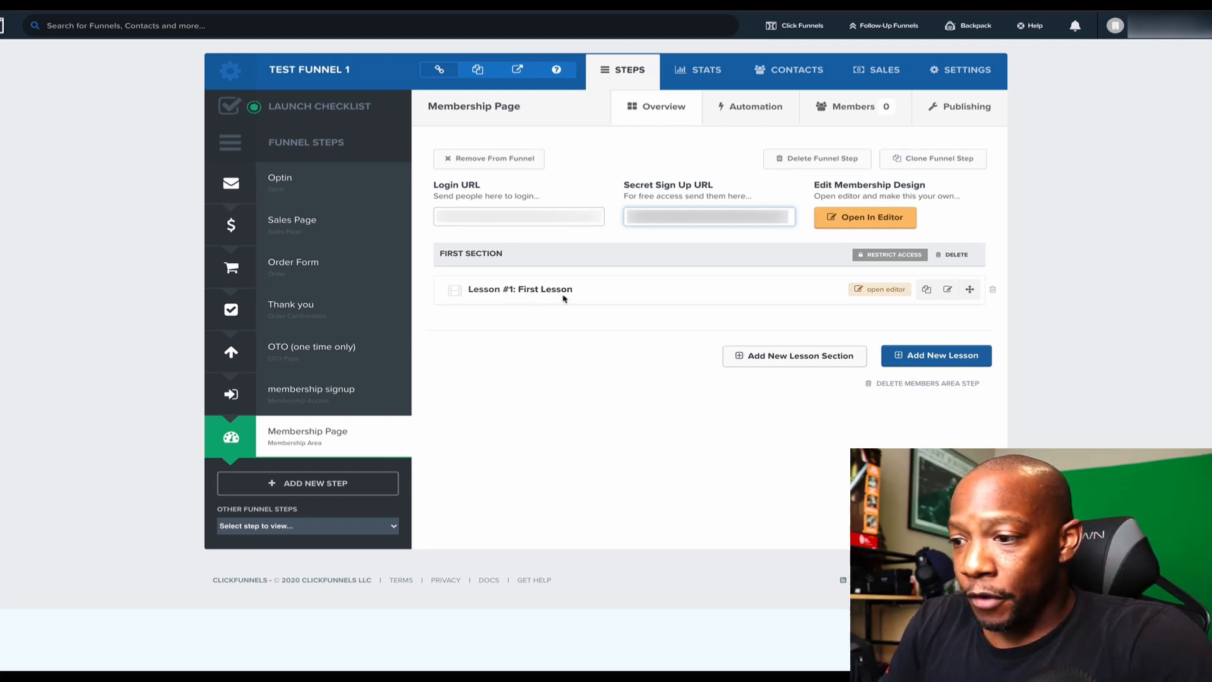
{"action": "left_click", "coordinate": [946, 292]}
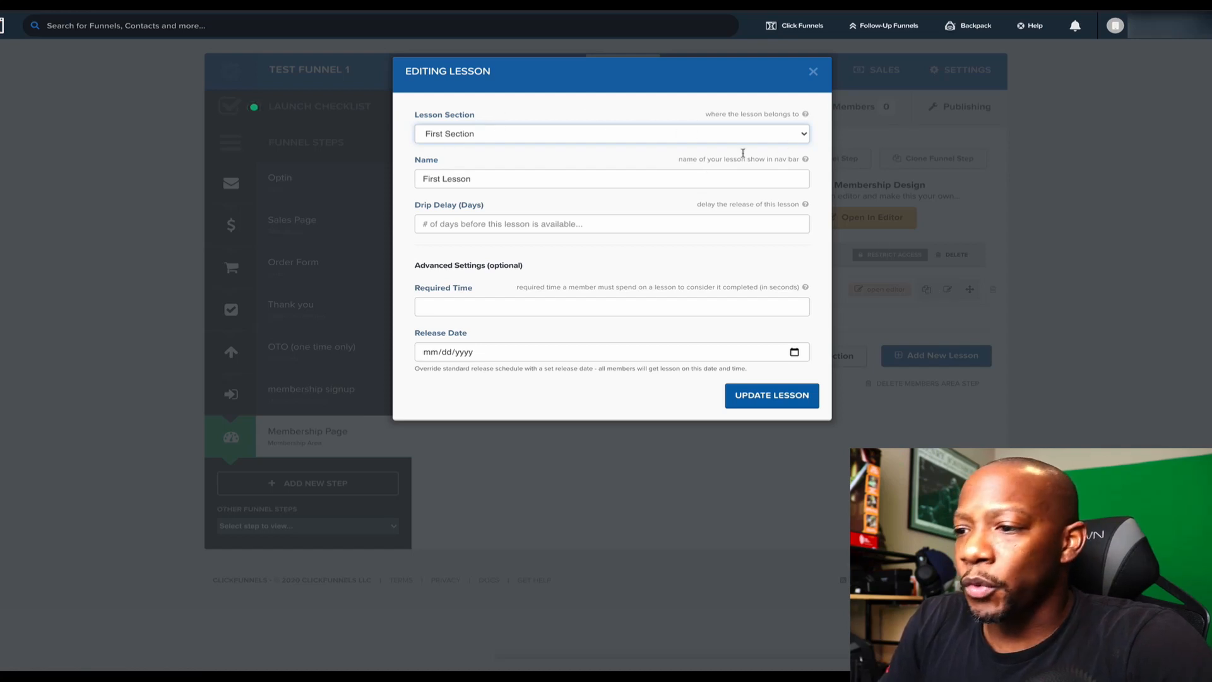
{"action": "left_click", "coordinate": [802, 135]}
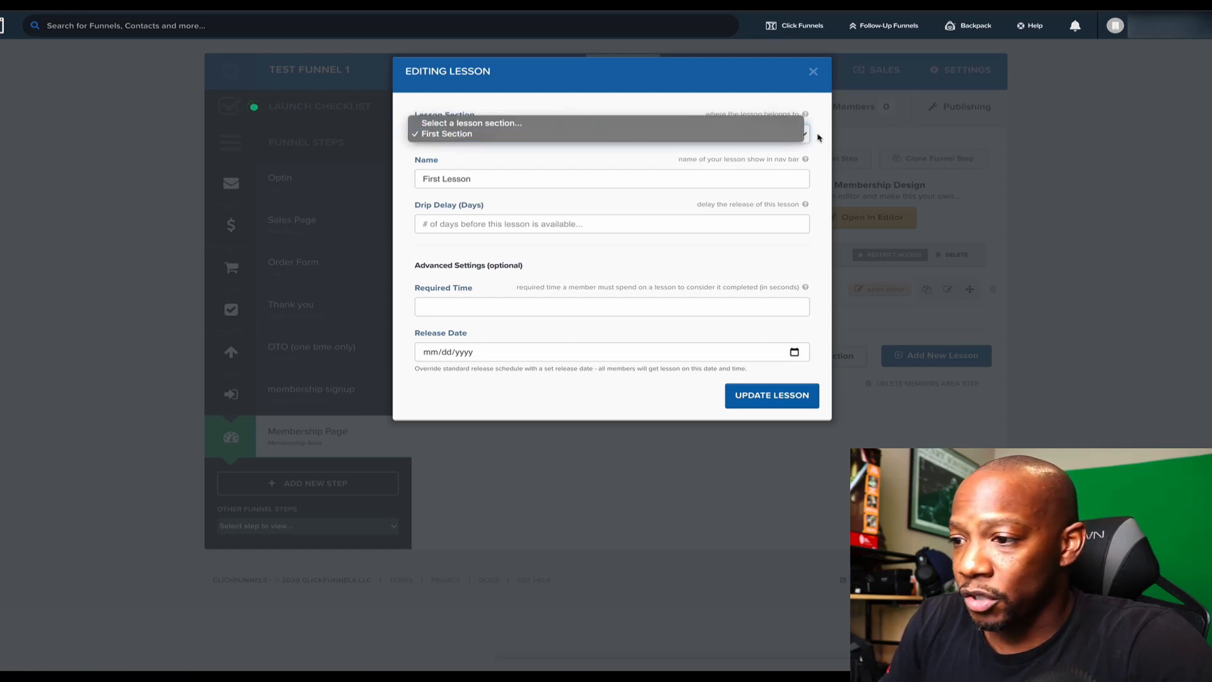
{"action": "left_click", "coordinate": [818, 137]}
{"action": "left_click", "coordinate": [473, 176]}
{"action": "key", "text": "ctrl+a"}
{"action": "type", "text": "The Main"}
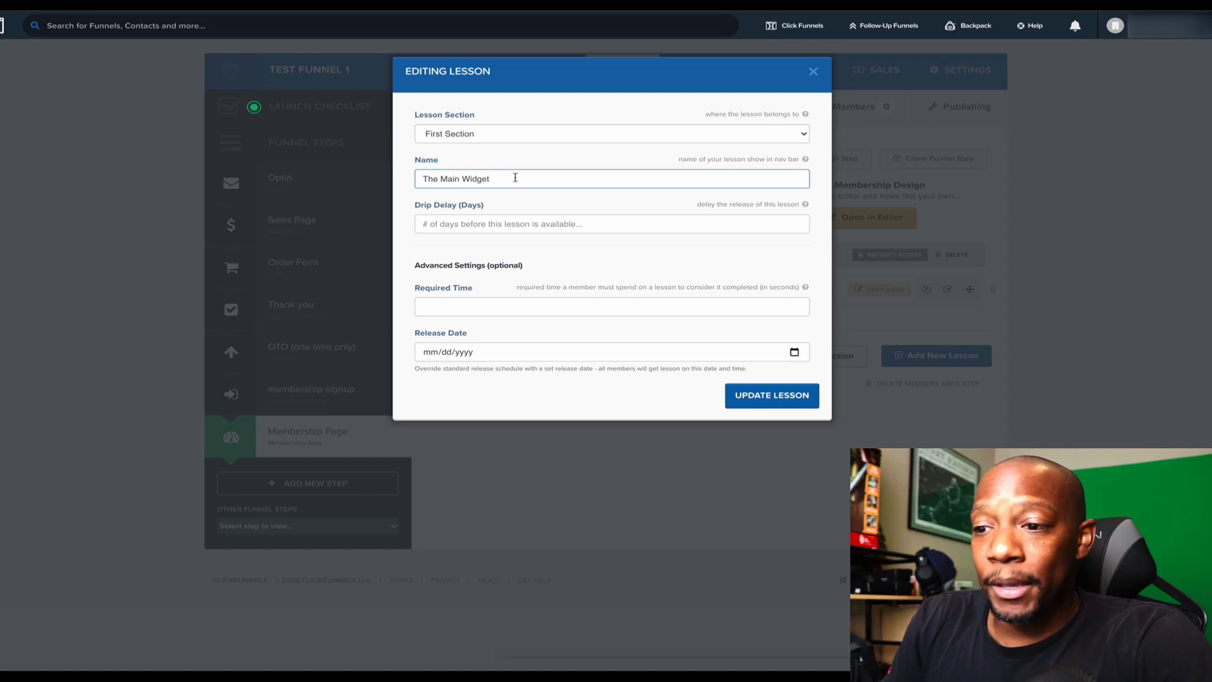
{"action": "left_click", "coordinate": [760, 395]}
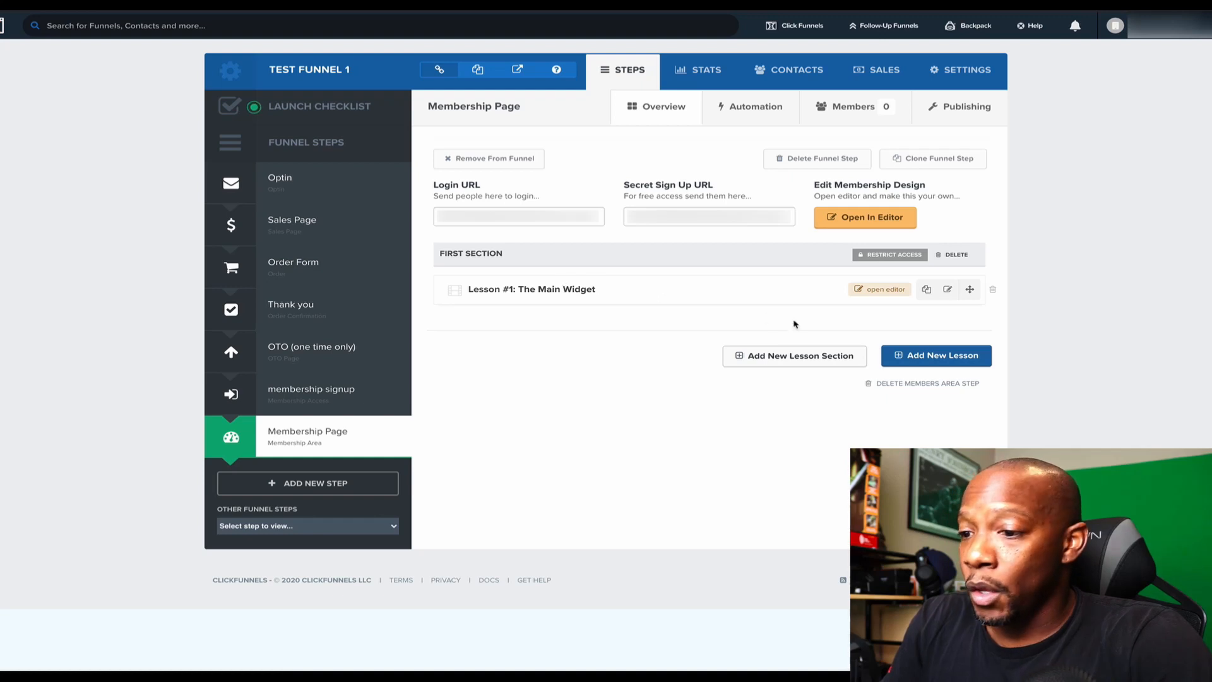
- Rename the lesson section to "The Main Widget Access Page" and restrict its access to buyers of the product The widget
{"action": "left_click", "coordinate": [887, 258]}
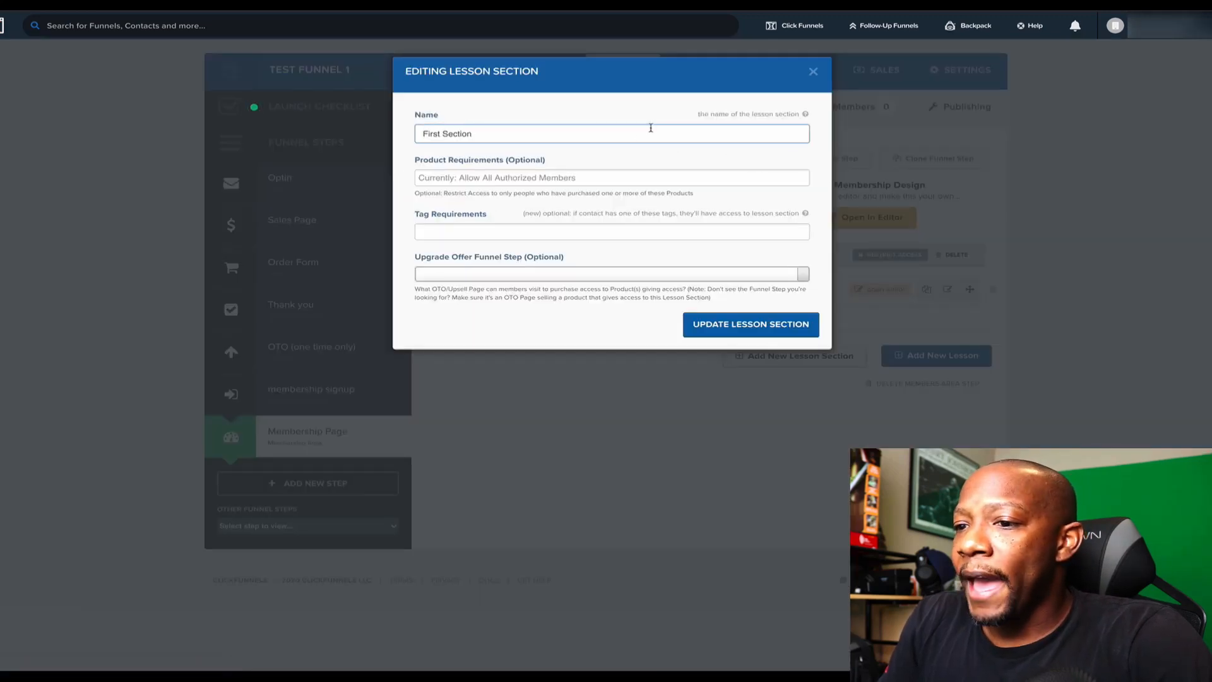
{"action": "triple_click", "coordinate": [478, 131]}
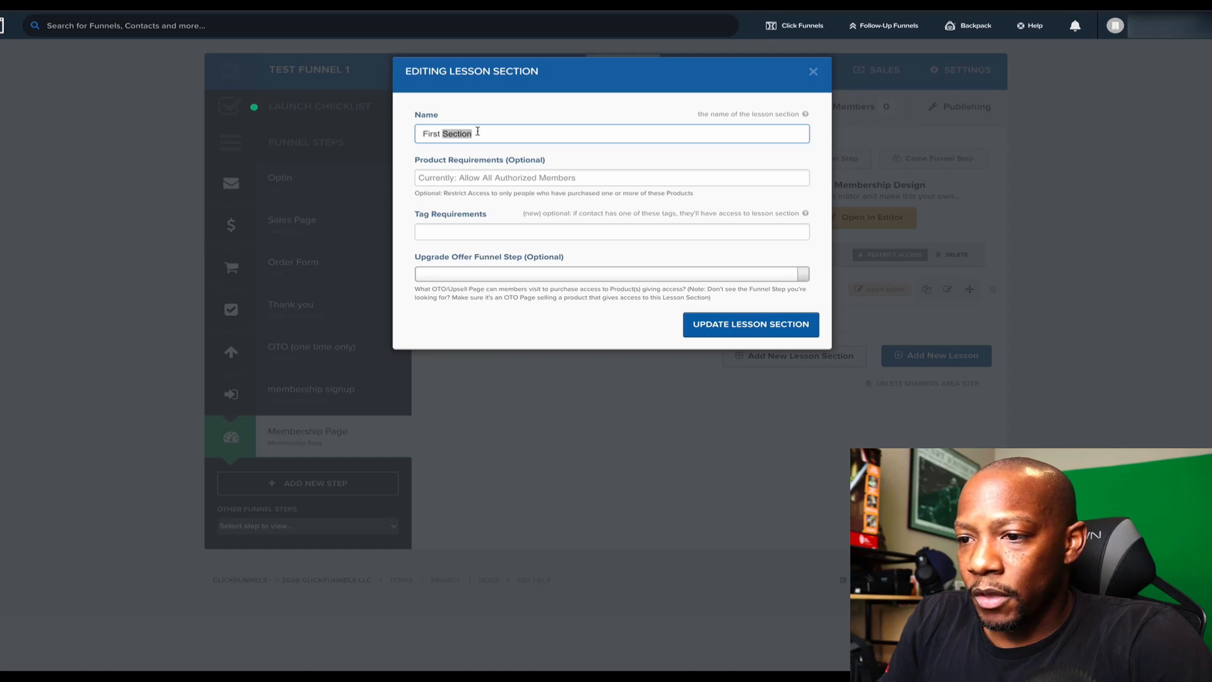
{"action": "type", "text": "The Main Widget "}
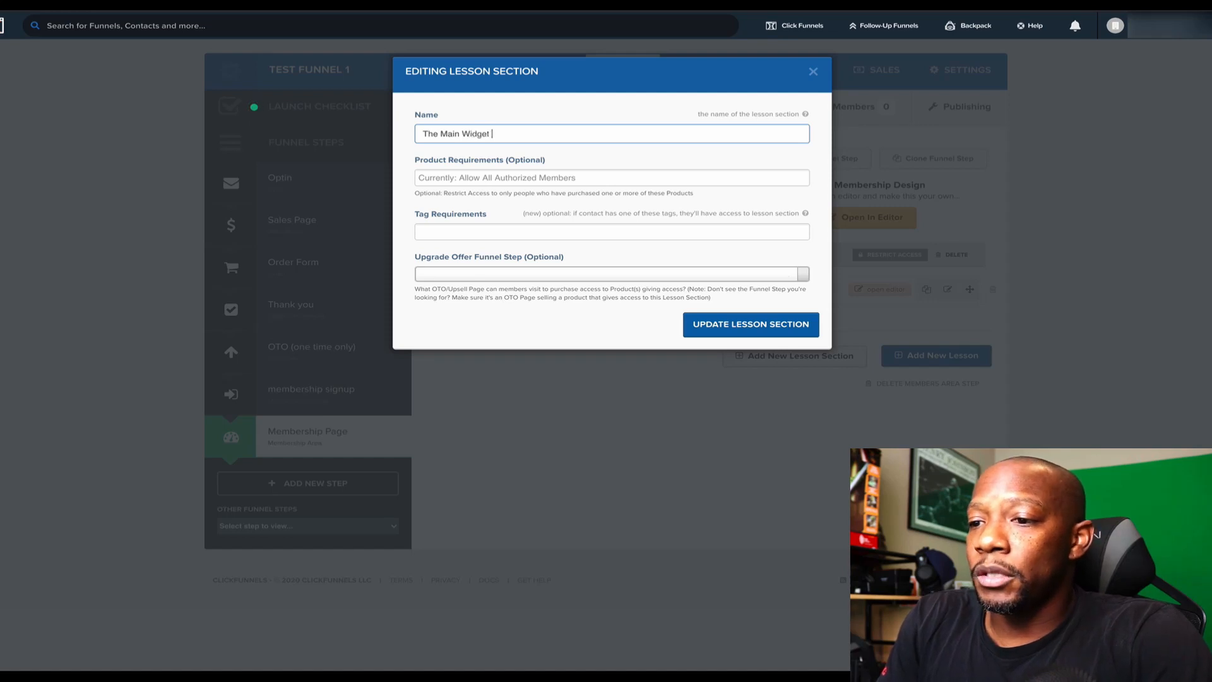
{"action": "type", "text": "Access Page"}
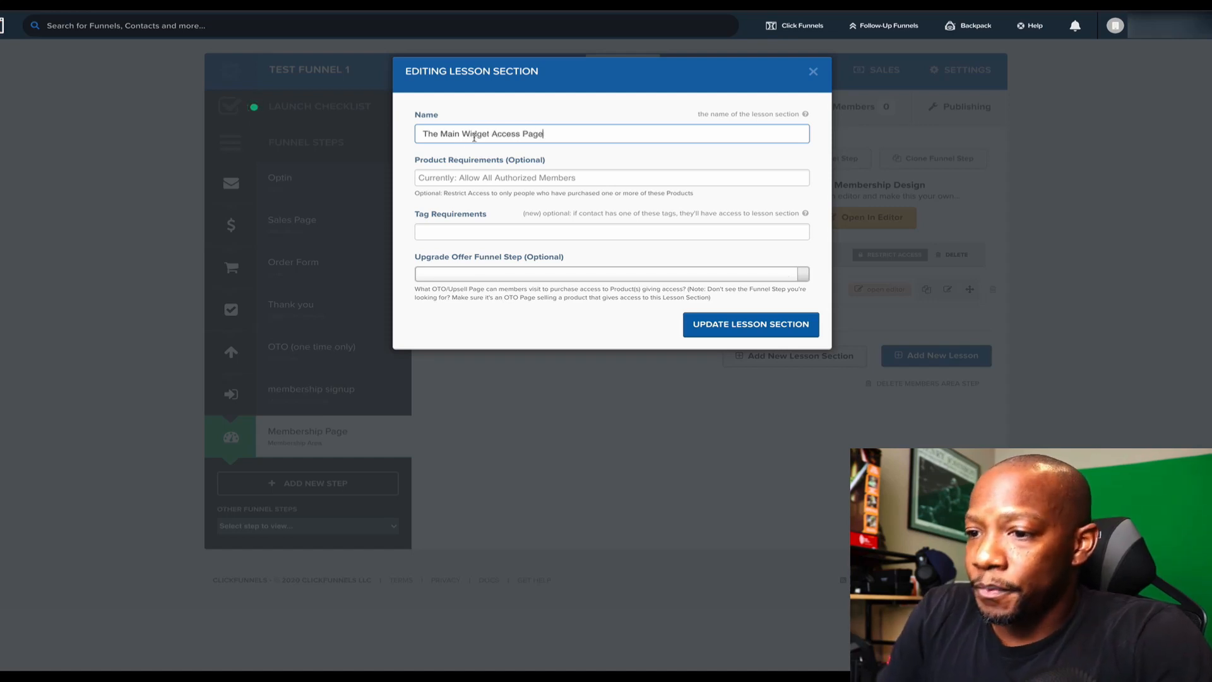
{"action": "left_click", "coordinate": [539, 179]}
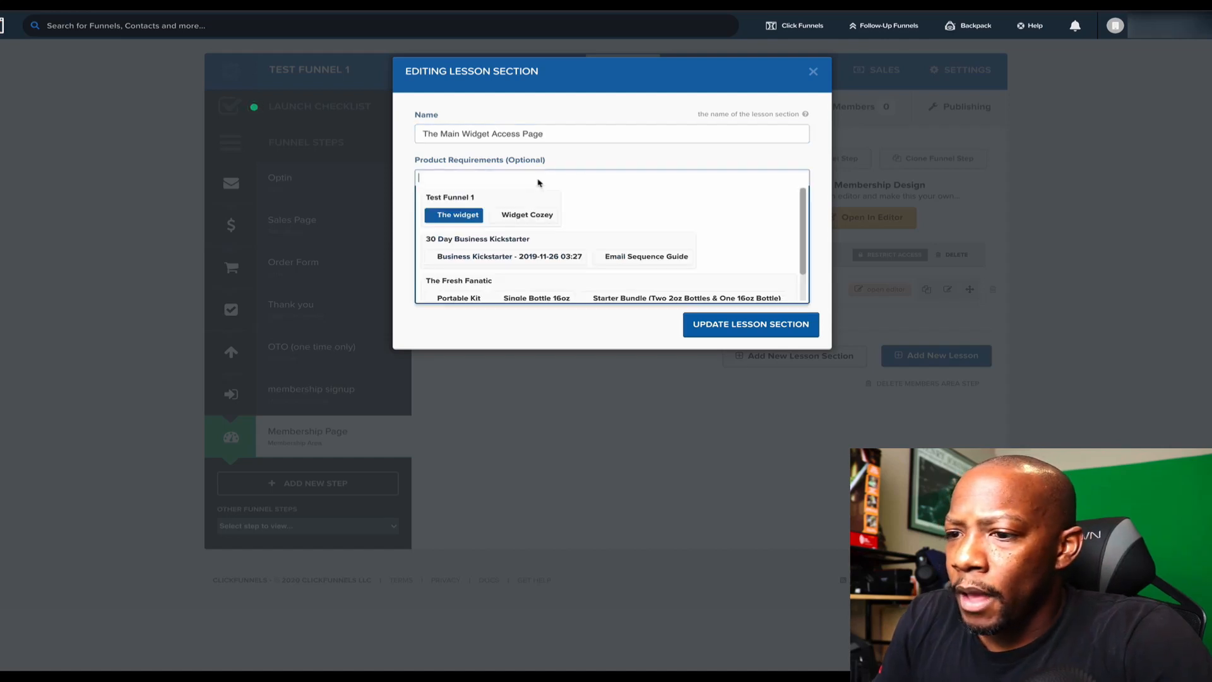
{"action": "left_click", "coordinate": [463, 217]}
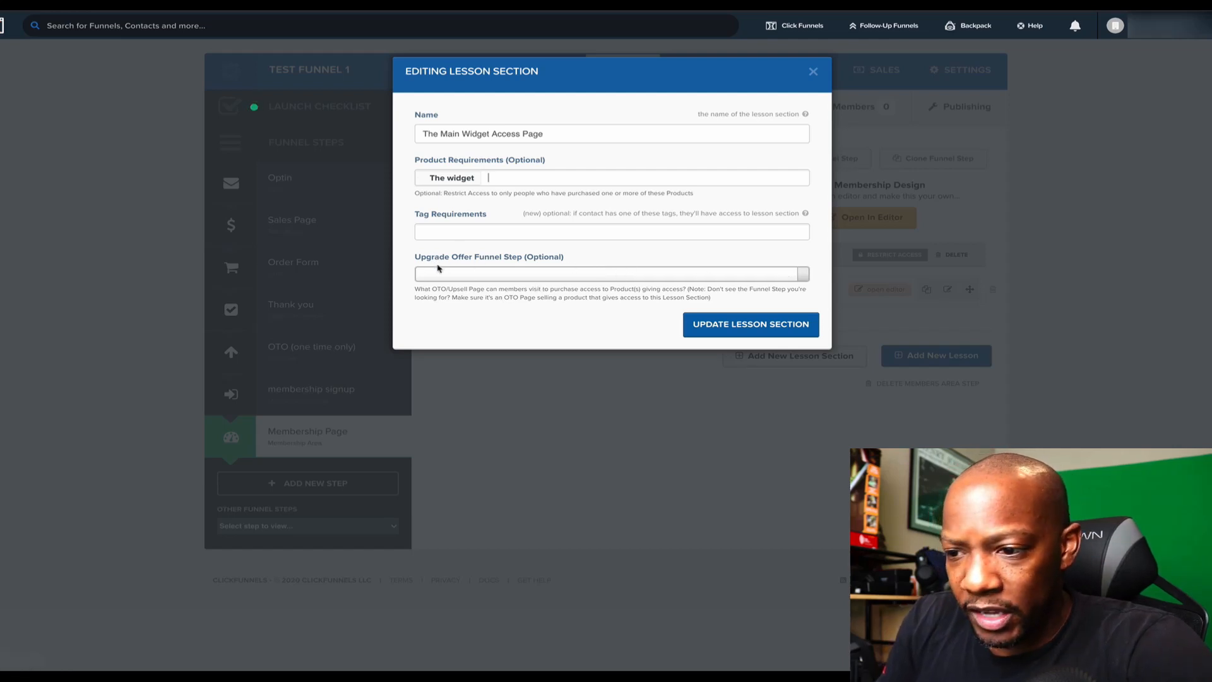
{"action": "left_click", "coordinate": [750, 324]}
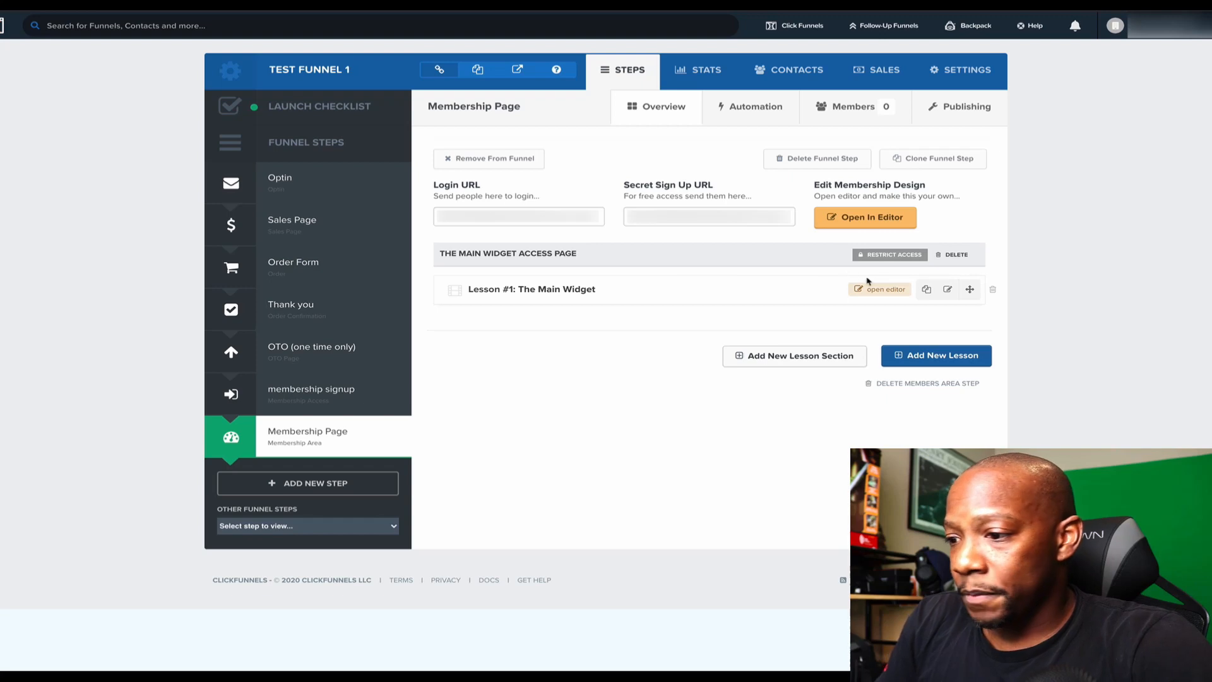
- Open The Main Widget lesson in the editor and replace its top heading with "The main widget"
{"action": "left_click", "coordinate": [885, 290]}
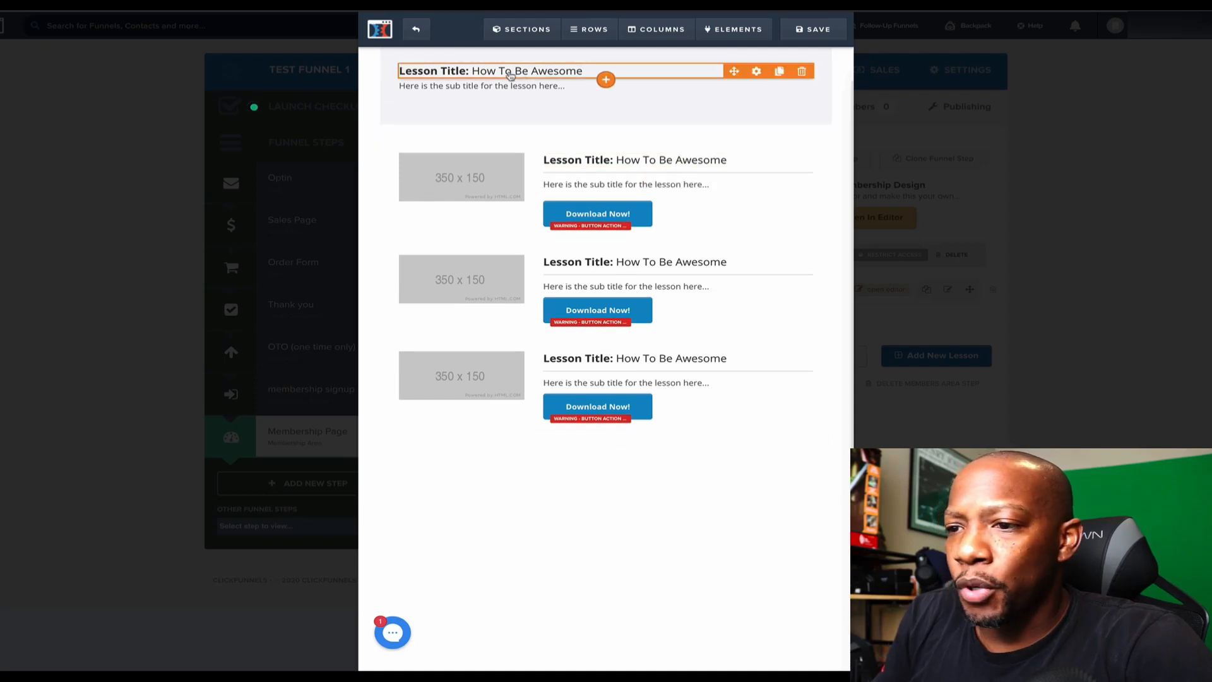
{"action": "double_click", "coordinate": [433, 71]}
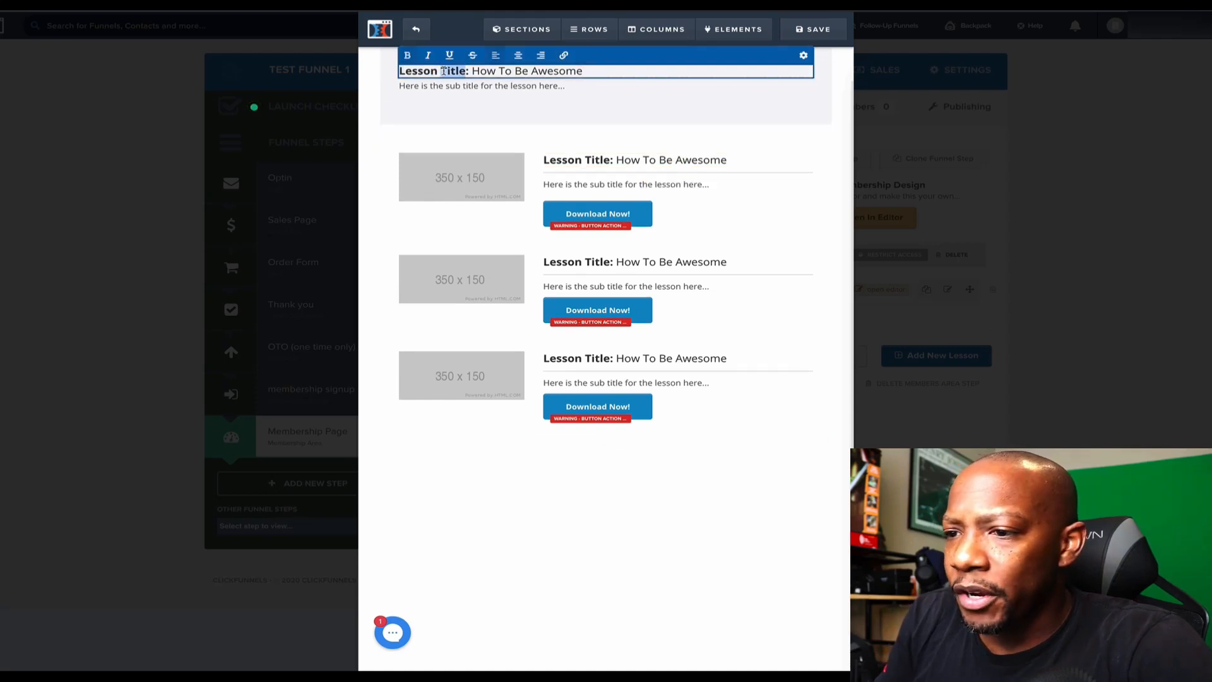
{"action": "triple_click", "coordinate": [444, 71]}
{"action": "type", "text": "The "}
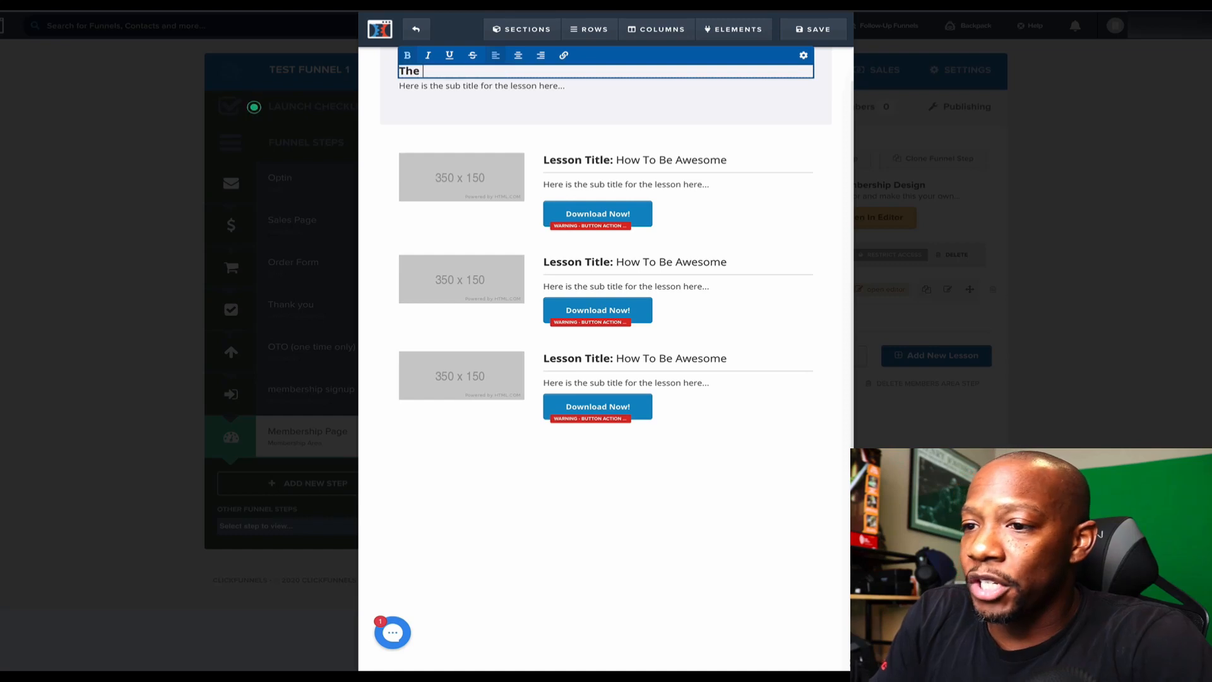
{"action": "type", "text": "main widget"}
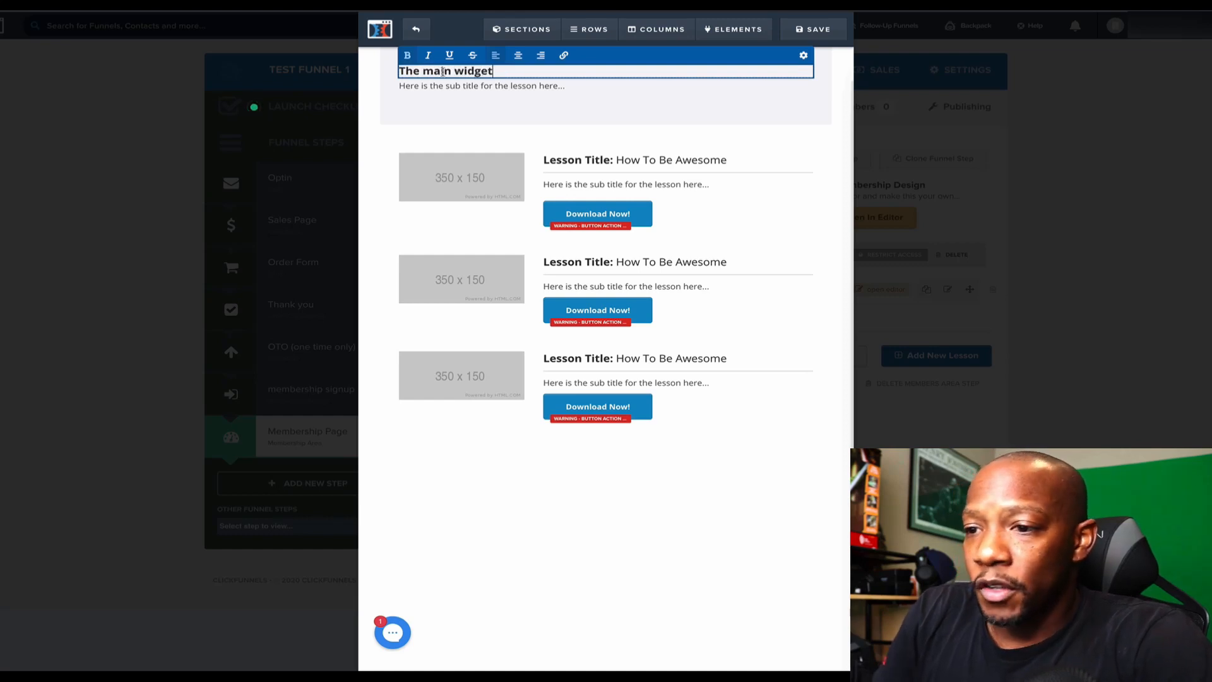
- Replace the subtitle under the lesson page's top heading with "Click the button to access the main widget file"
{"action": "left_click", "coordinate": [429, 88]}
{"action": "left_click", "coordinate": [430, 88]}
{"action": "triple_click", "coordinate": [429, 88]}
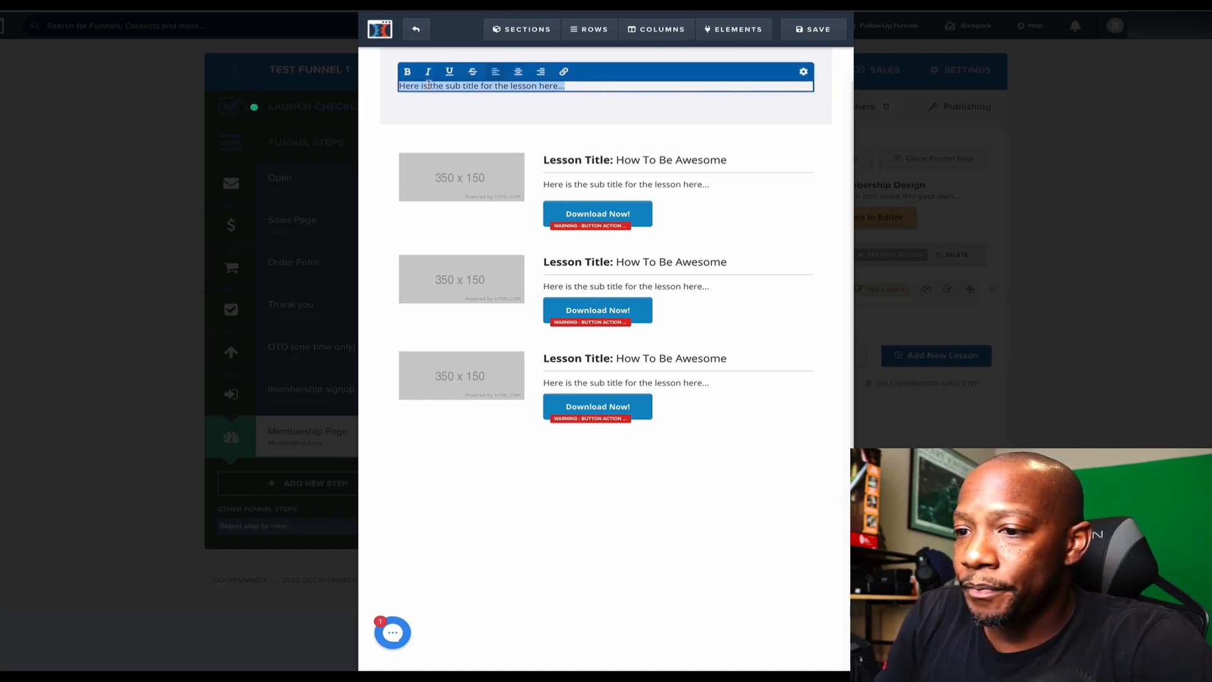
{"action": "type", "text": "Click the "}
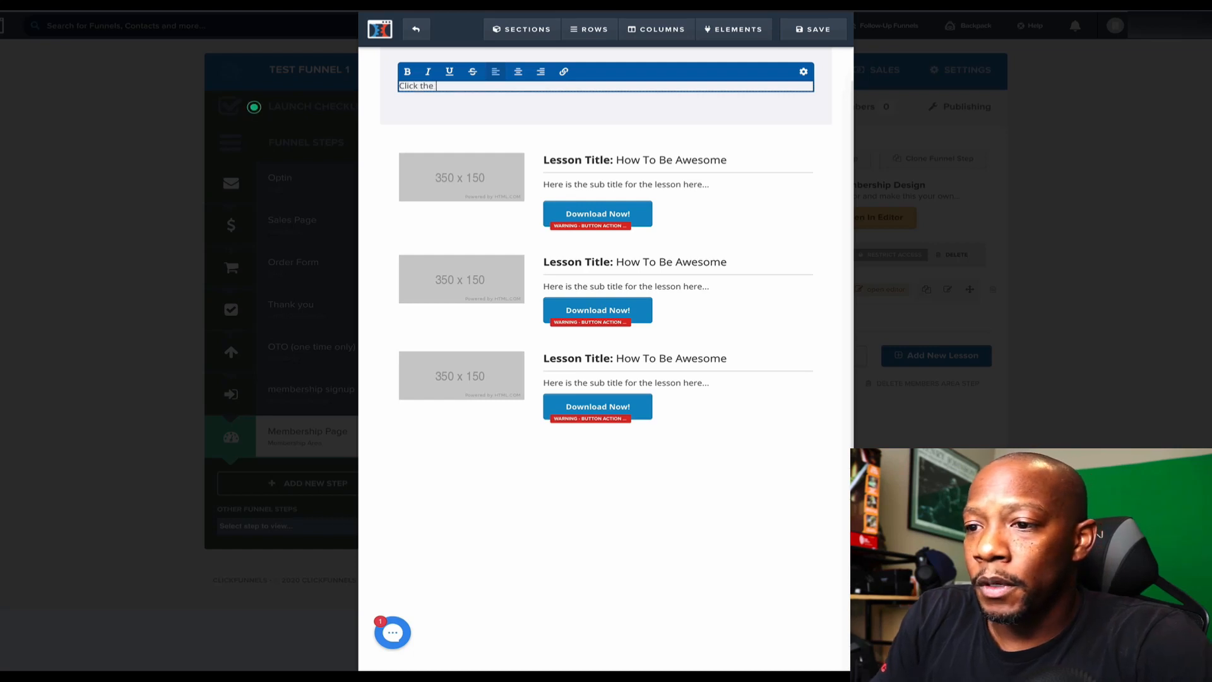
{"action": "type", "text": "button to access the main"}
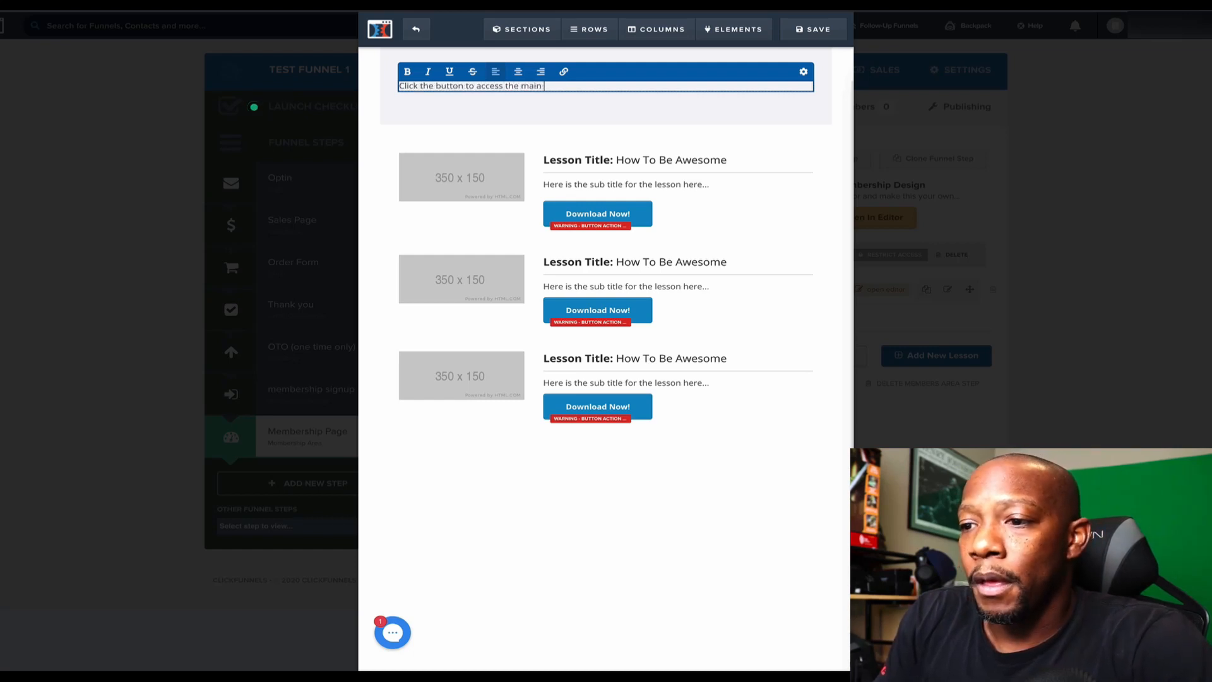
{"action": "type", "text": " widget file"}
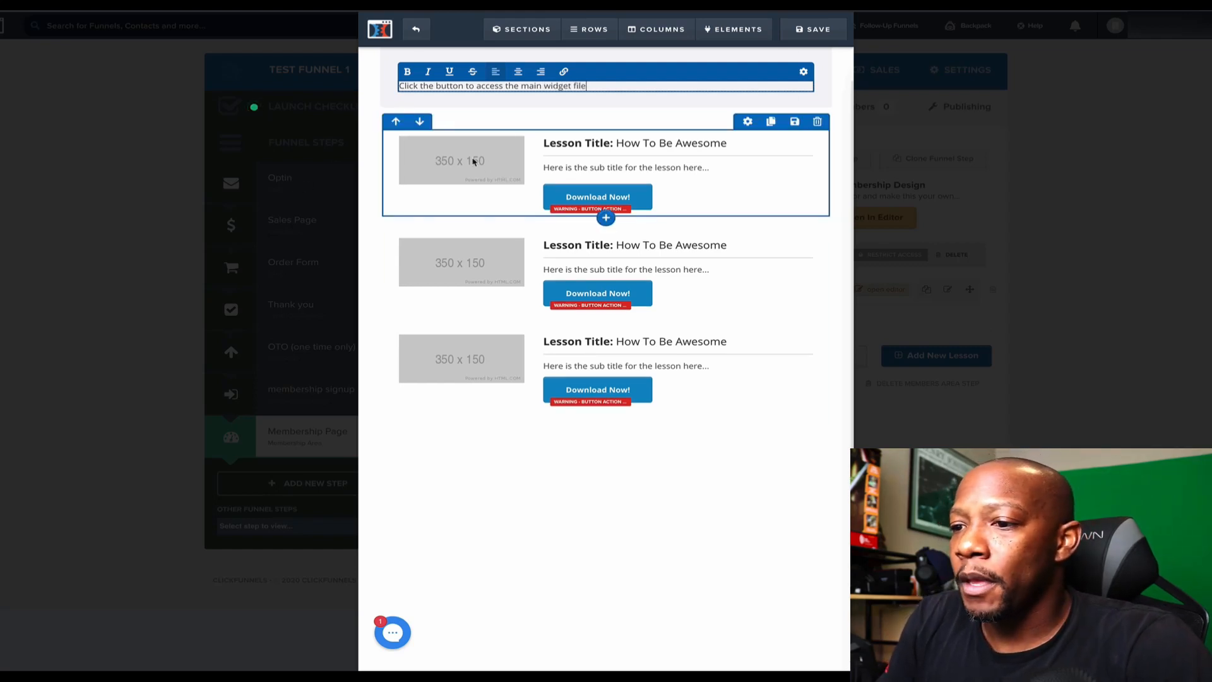
{"action": "left_click", "coordinate": [566, 145]}
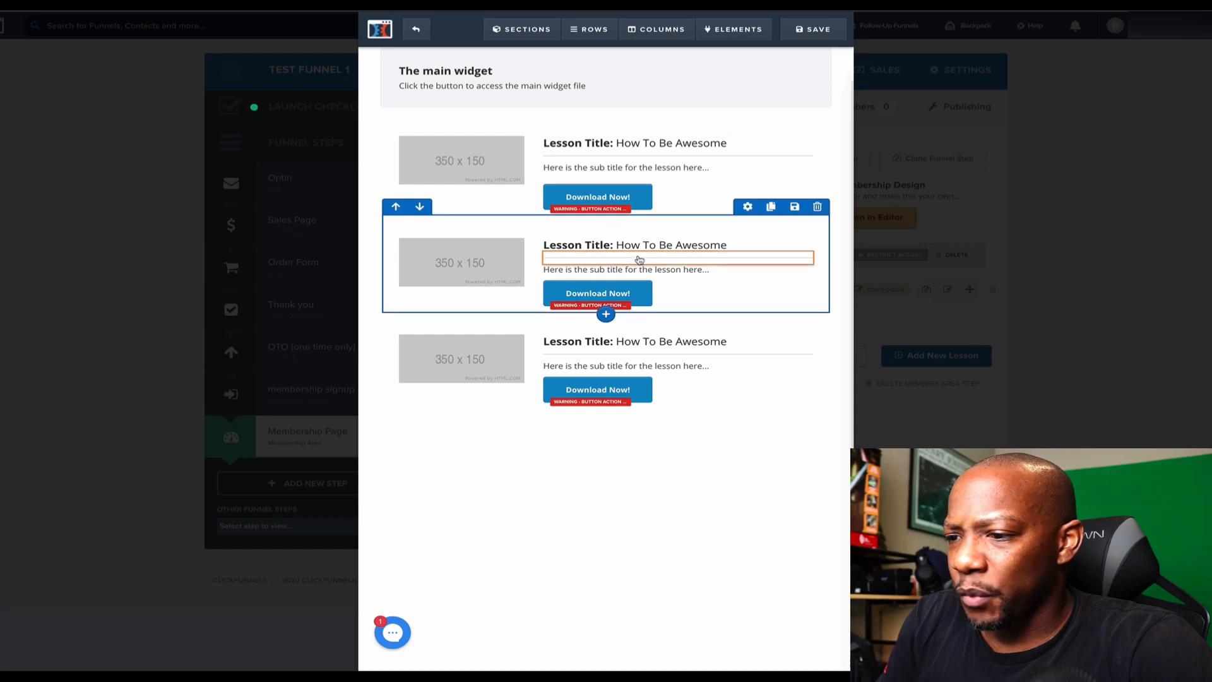
- Delete the second and third placeholder lesson rows, keeping only the first one on the page
{"action": "left_click", "coordinate": [801, 231]}
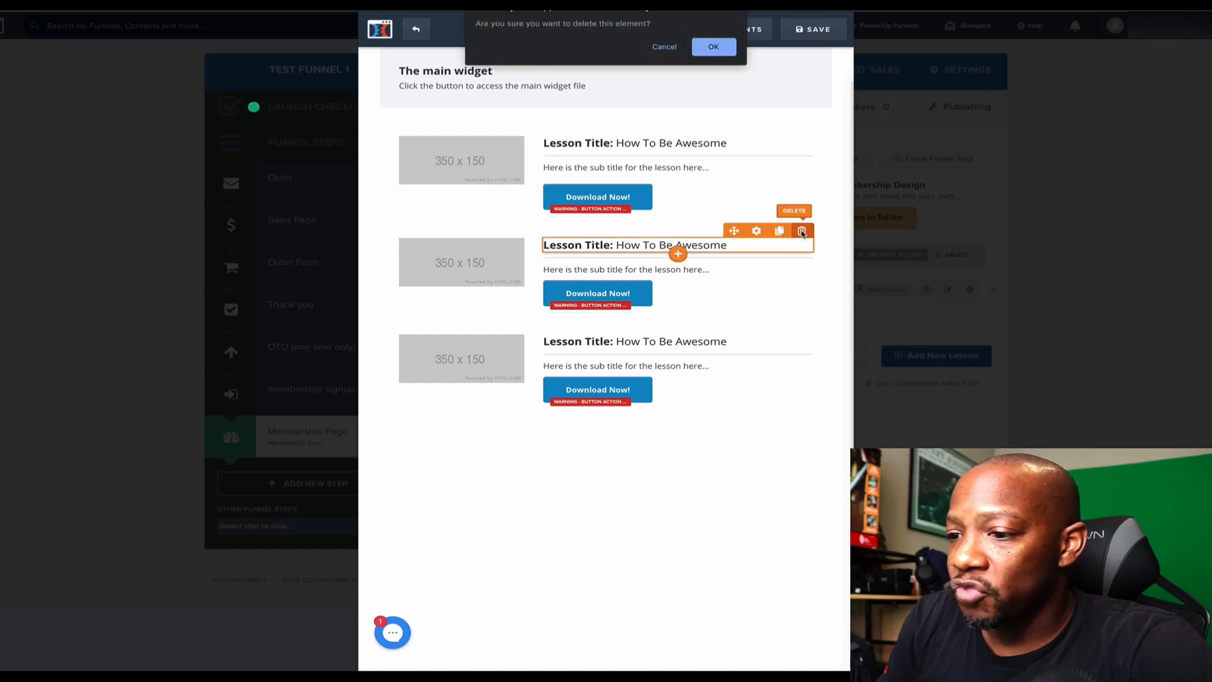
{"action": "left_click", "coordinate": [714, 48]}
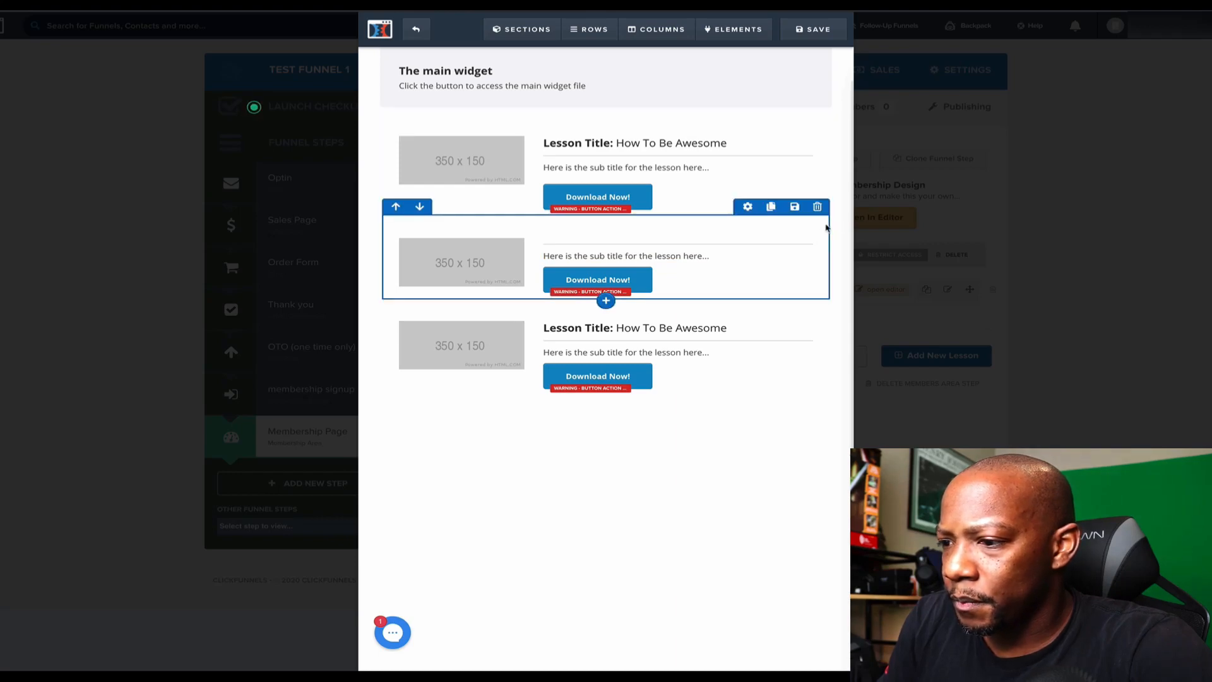
{"action": "left_click", "coordinate": [817, 207]}
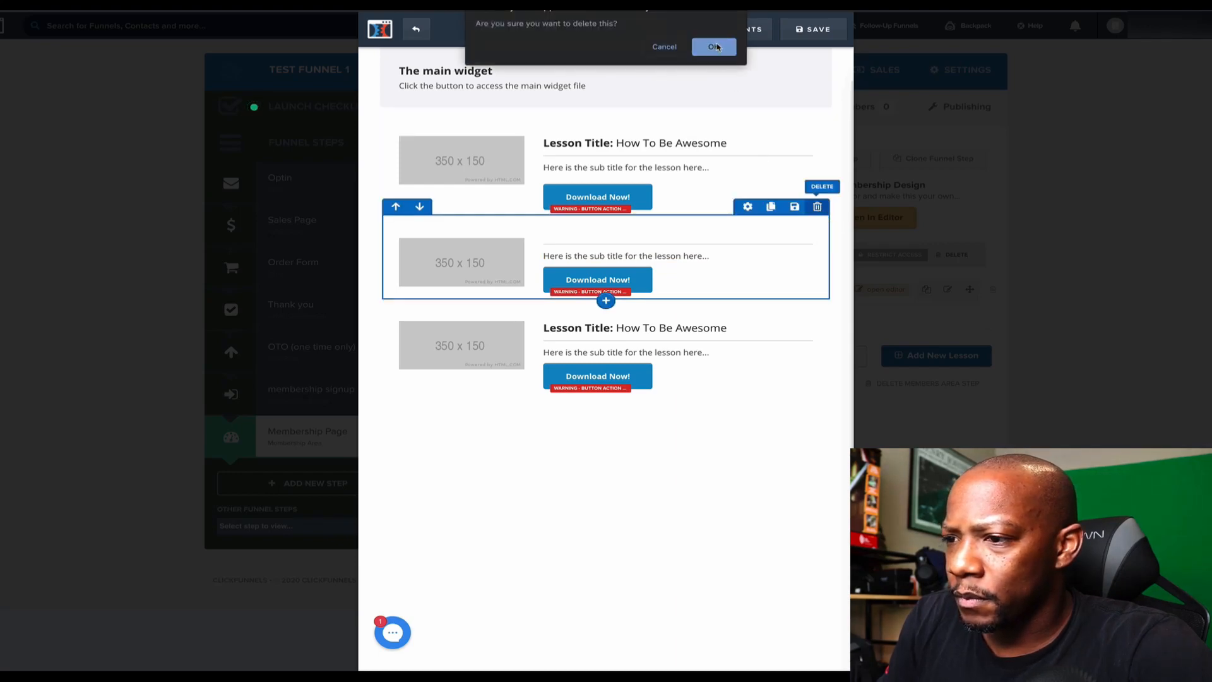
{"action": "left_click", "coordinate": [714, 46]}
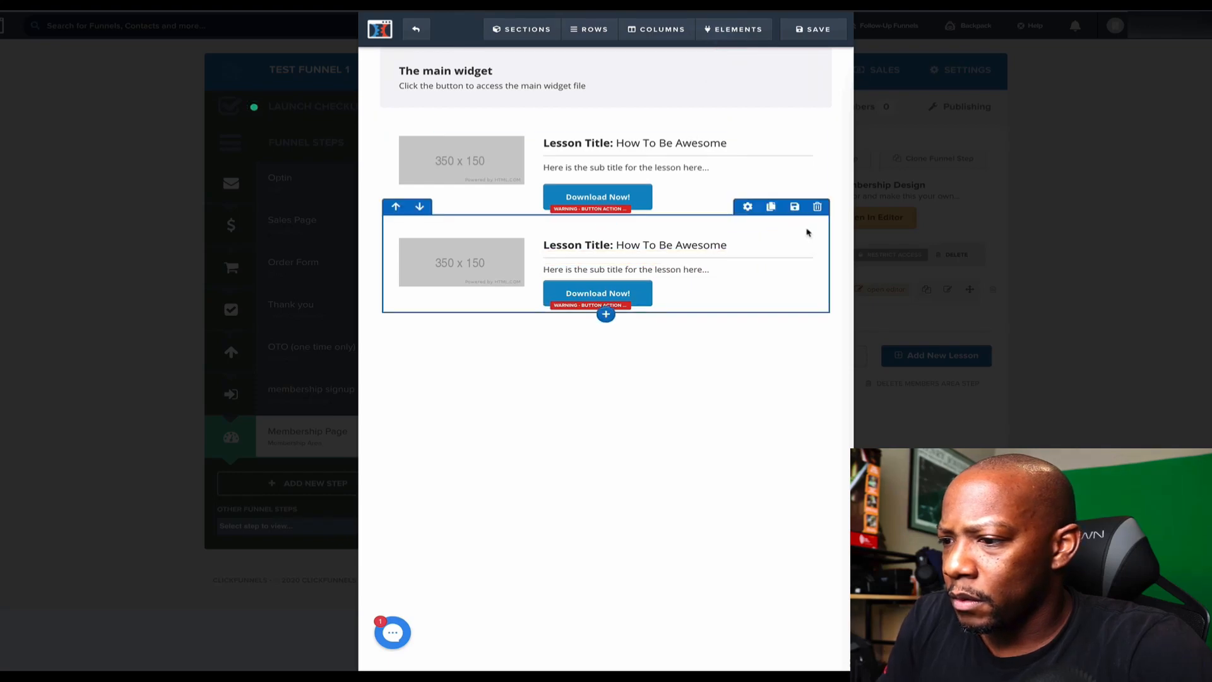
{"action": "left_click", "coordinate": [818, 208]}
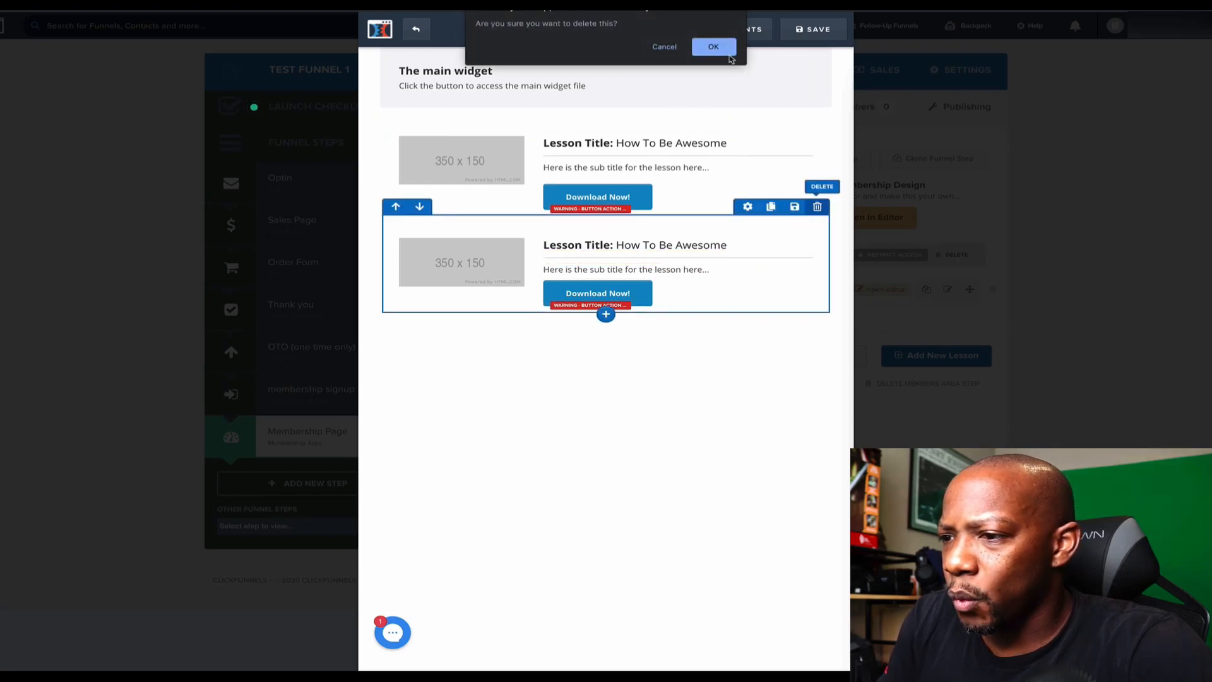
{"action": "left_click", "coordinate": [720, 48]}
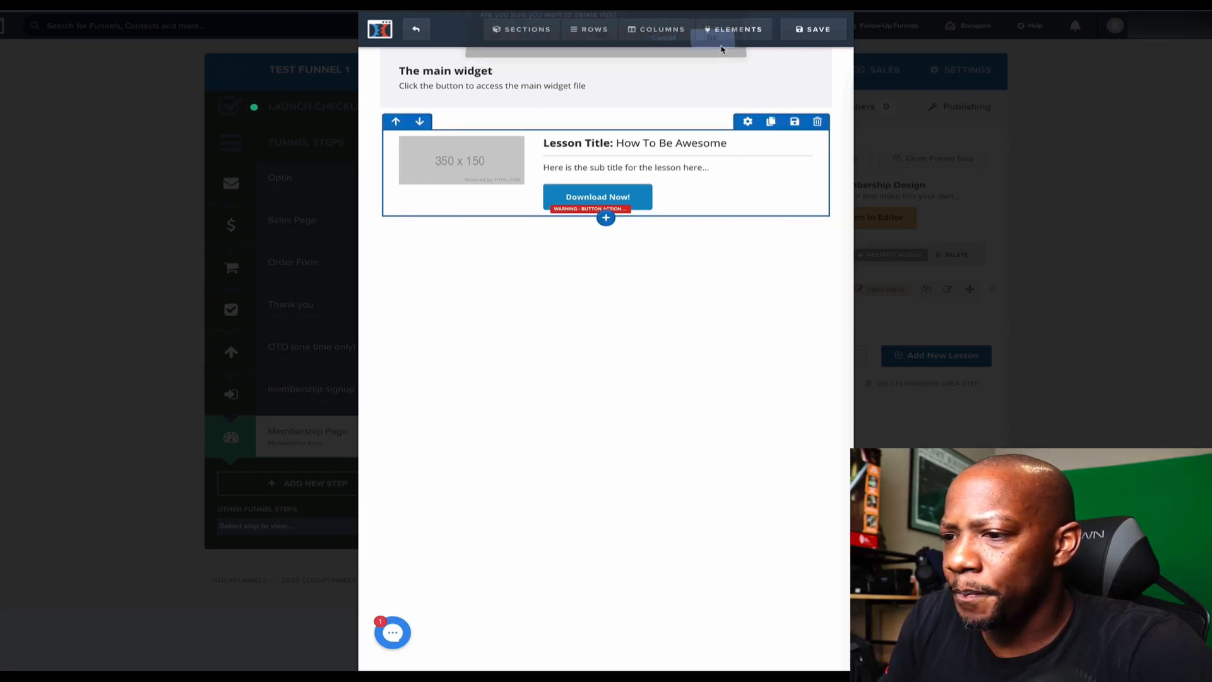
- Review the Download Now button's website URL action and its options for opening in the same or a new window
{"action": "left_click", "coordinate": [607, 199]}
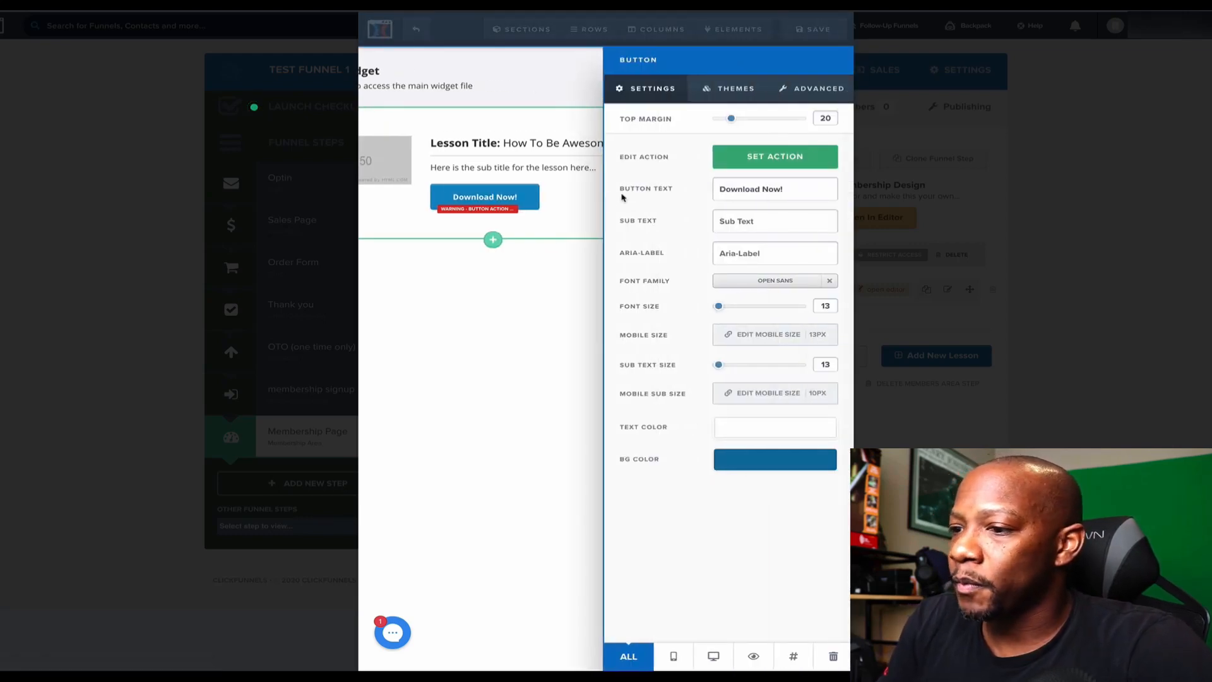
{"action": "left_click", "coordinate": [757, 162]}
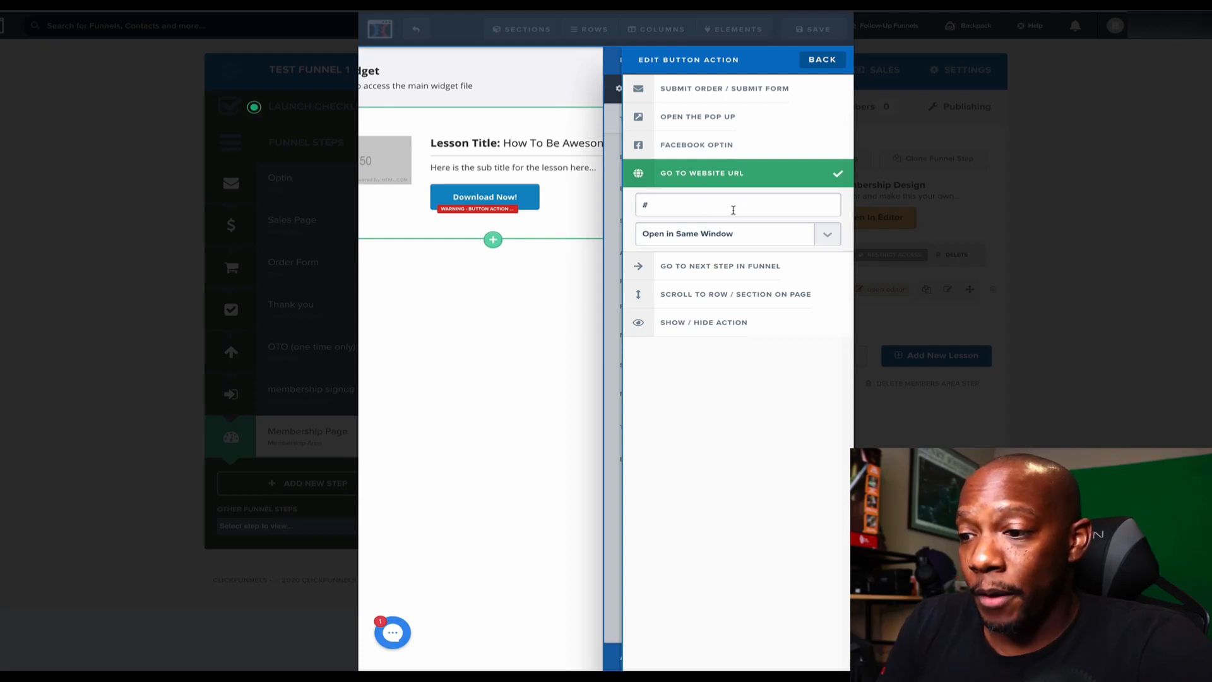
{"action": "left_click", "coordinate": [823, 238]}
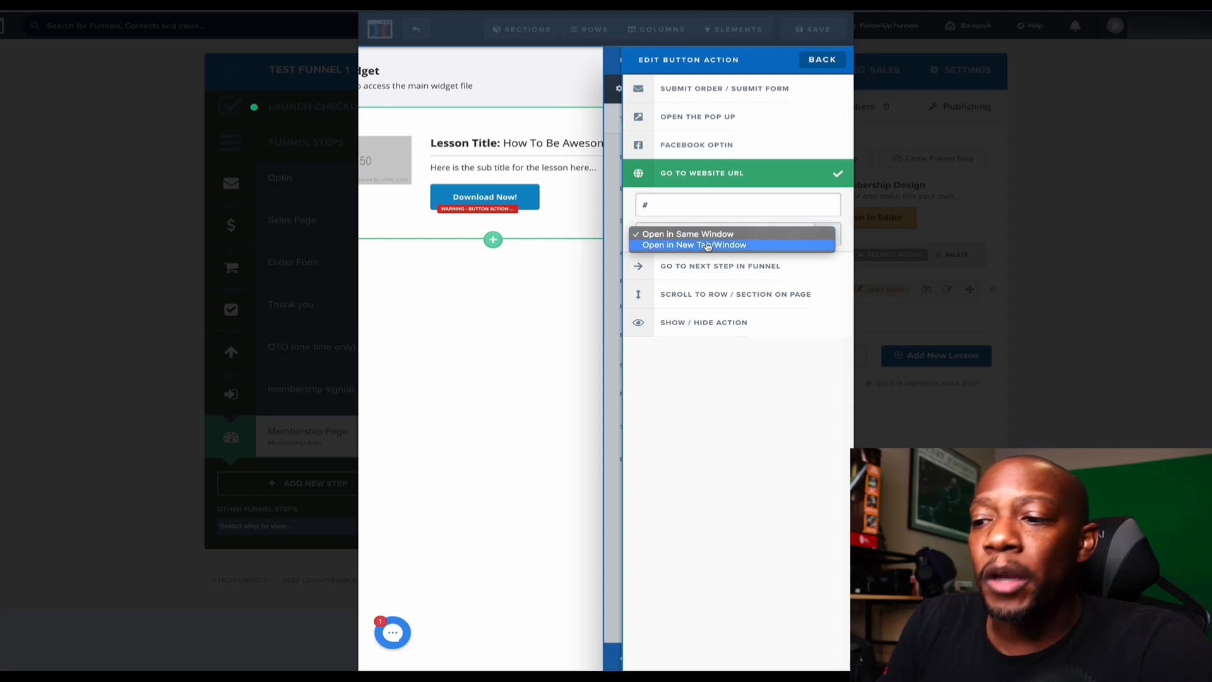
{"action": "left_click", "coordinate": [843, 229]}
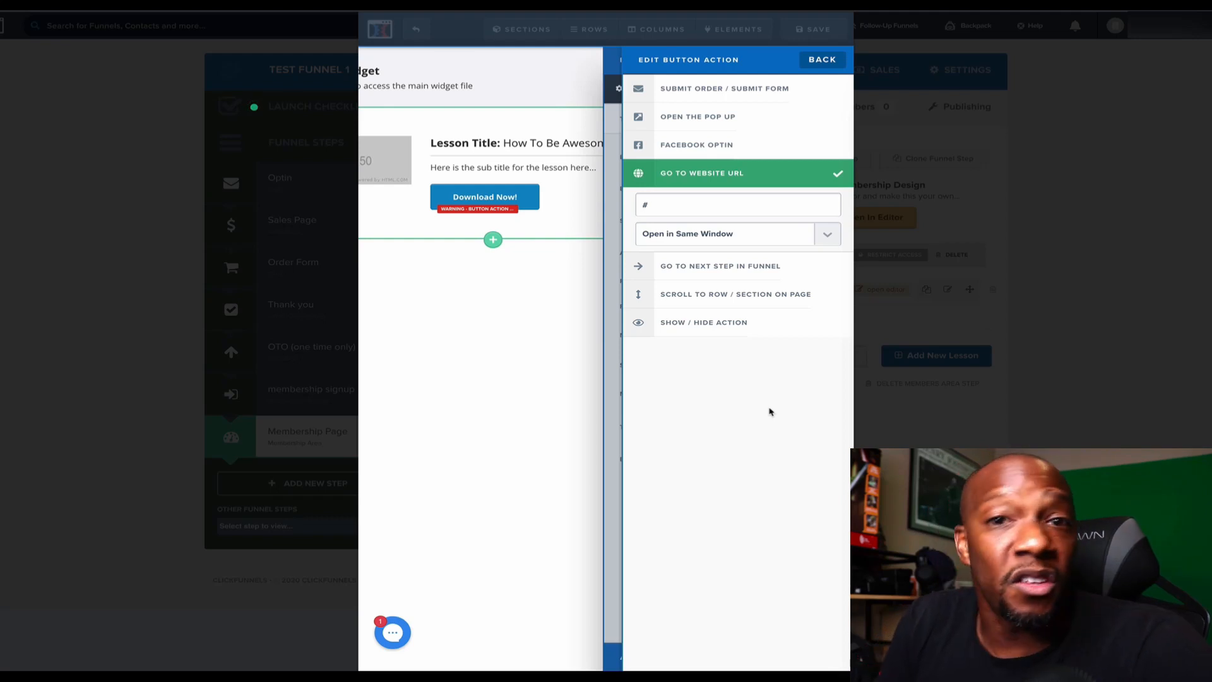
{"action": "left_click", "coordinate": [538, 287]}
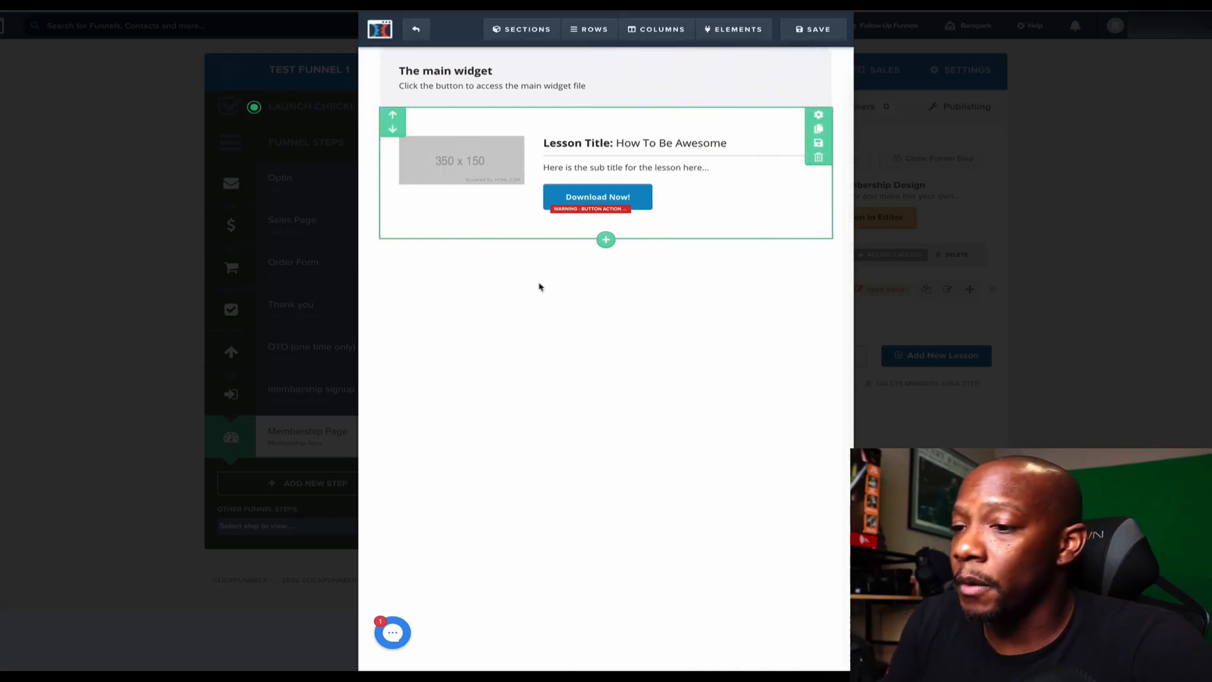
- Replace the lesson's placeholder image with the uploaded black-and-yellow "Create Quick Email Sequences" book cover
{"action": "left_click", "coordinate": [467, 150]}
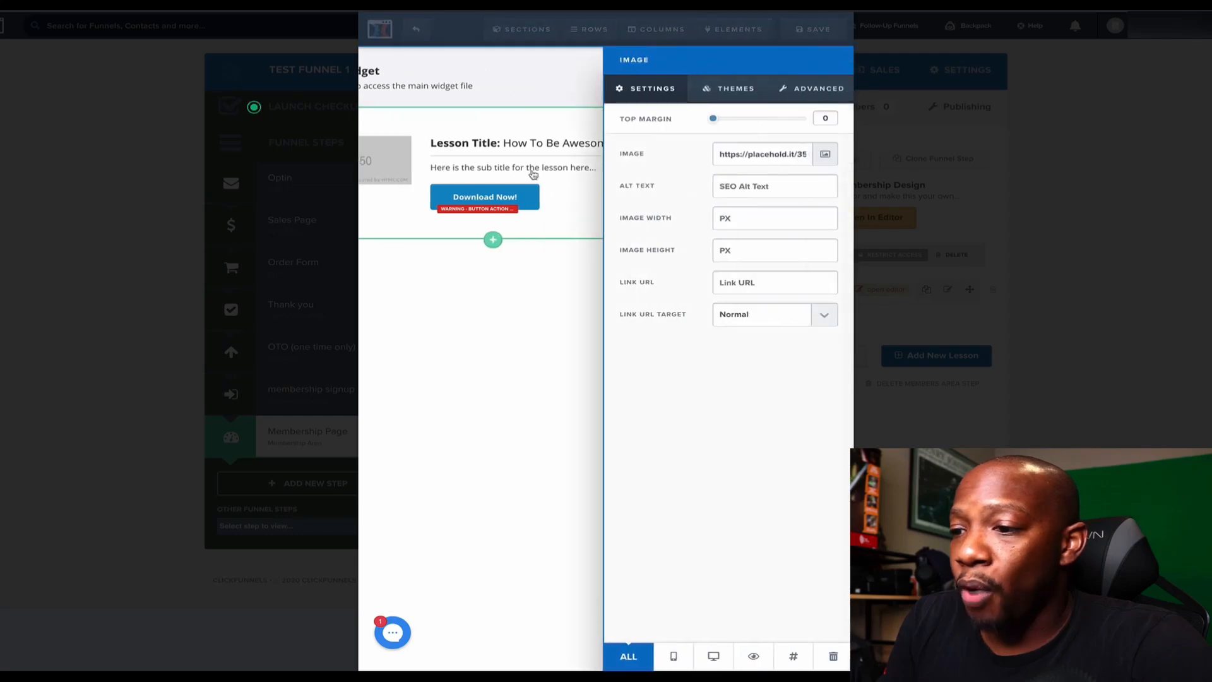
{"action": "left_click", "coordinate": [826, 155]}
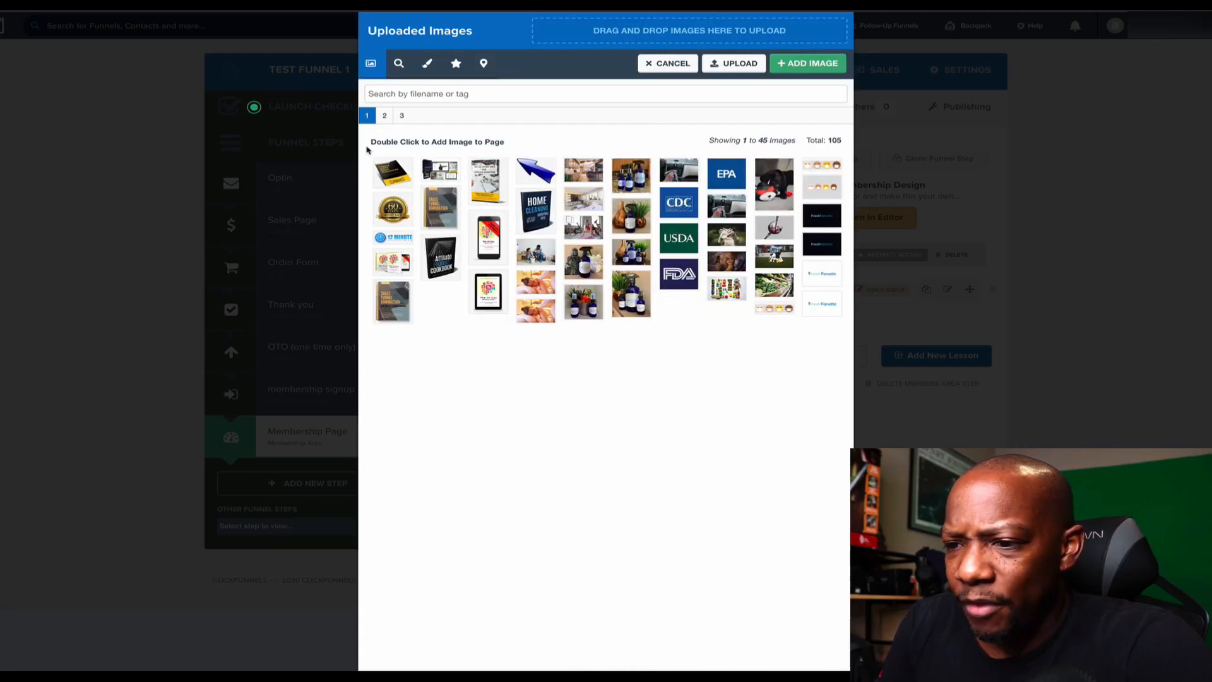
{"action": "left_click", "coordinate": [392, 172]}
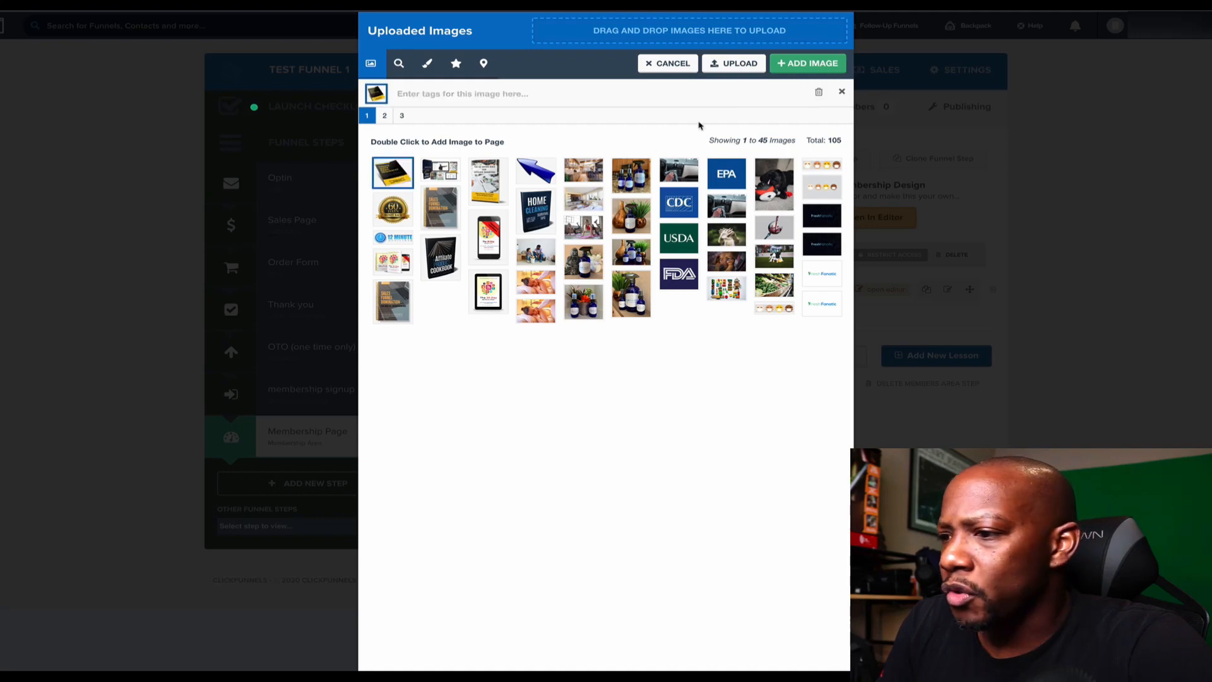
{"action": "left_click", "coordinate": [811, 63]}
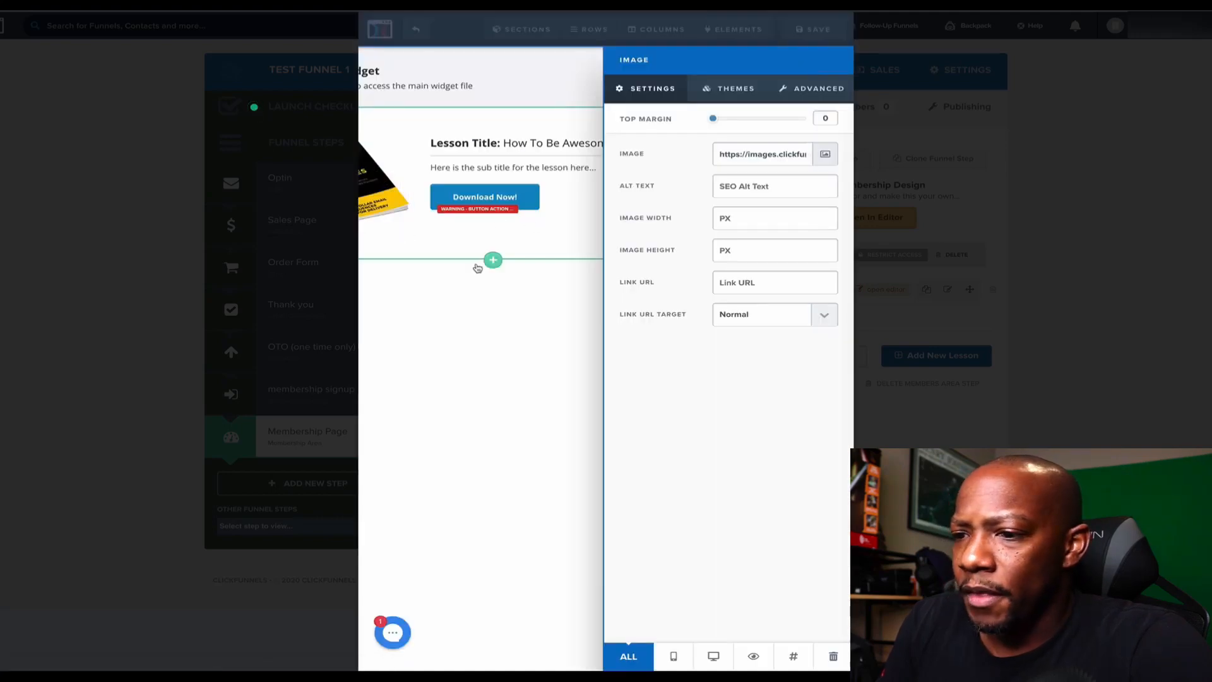
{"action": "left_click", "coordinate": [536, 319]}
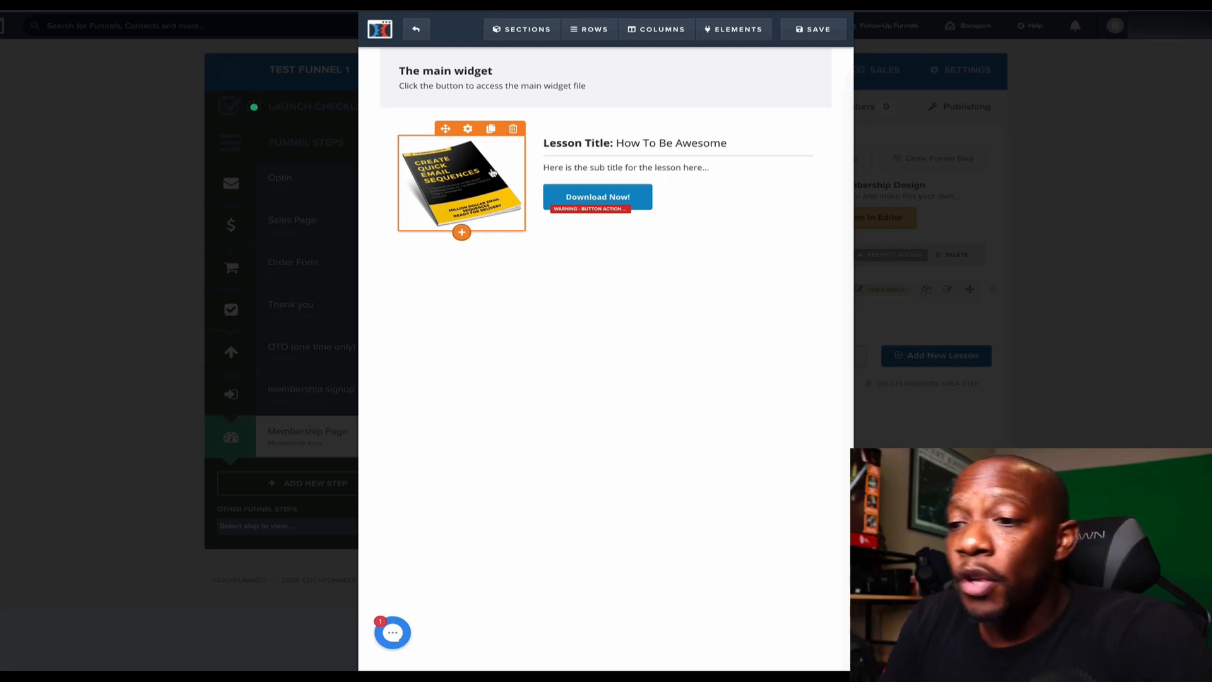
- Set the lesson button's text to "Click here to download the widget", and save the page before returning to the funnel
{"action": "left_click", "coordinate": [593, 200]}
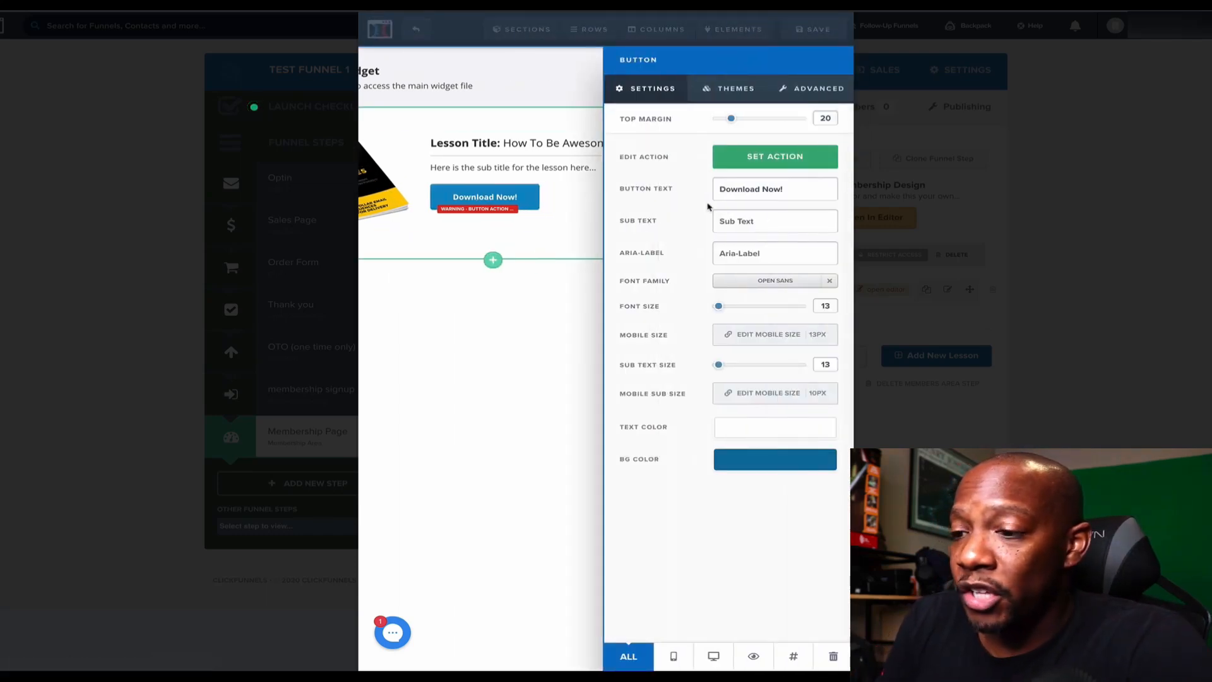
{"action": "double_click", "coordinate": [746, 190]}
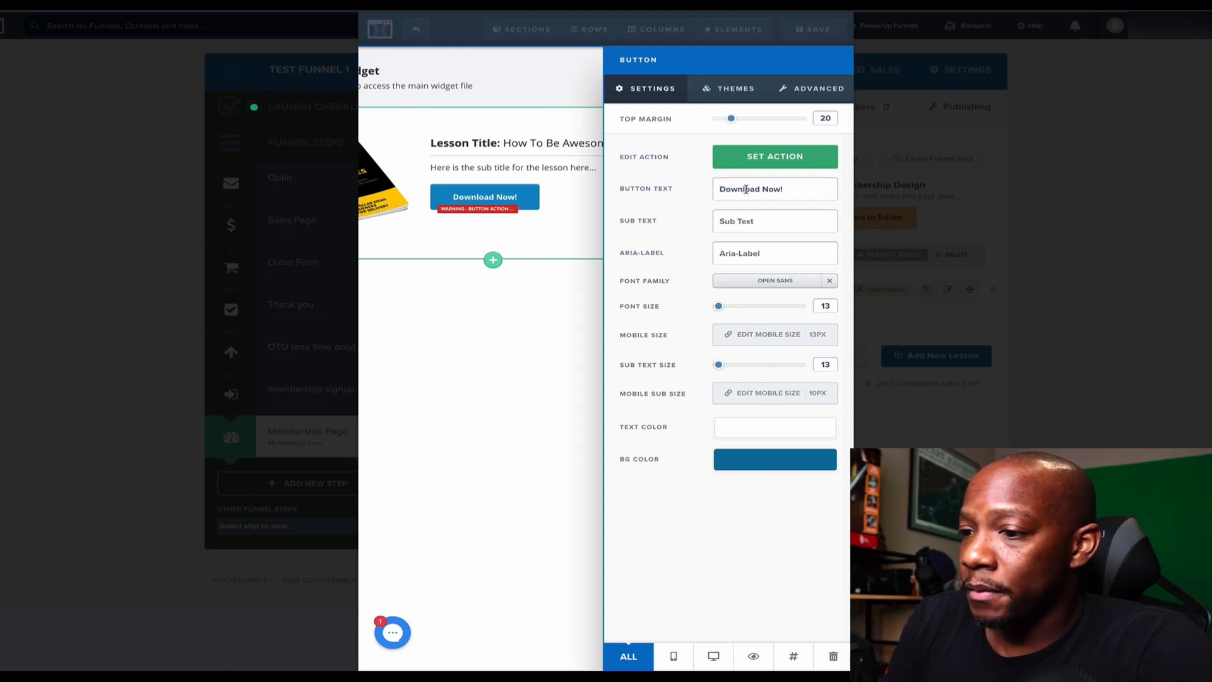
{"action": "triple_click", "coordinate": [746, 189]}
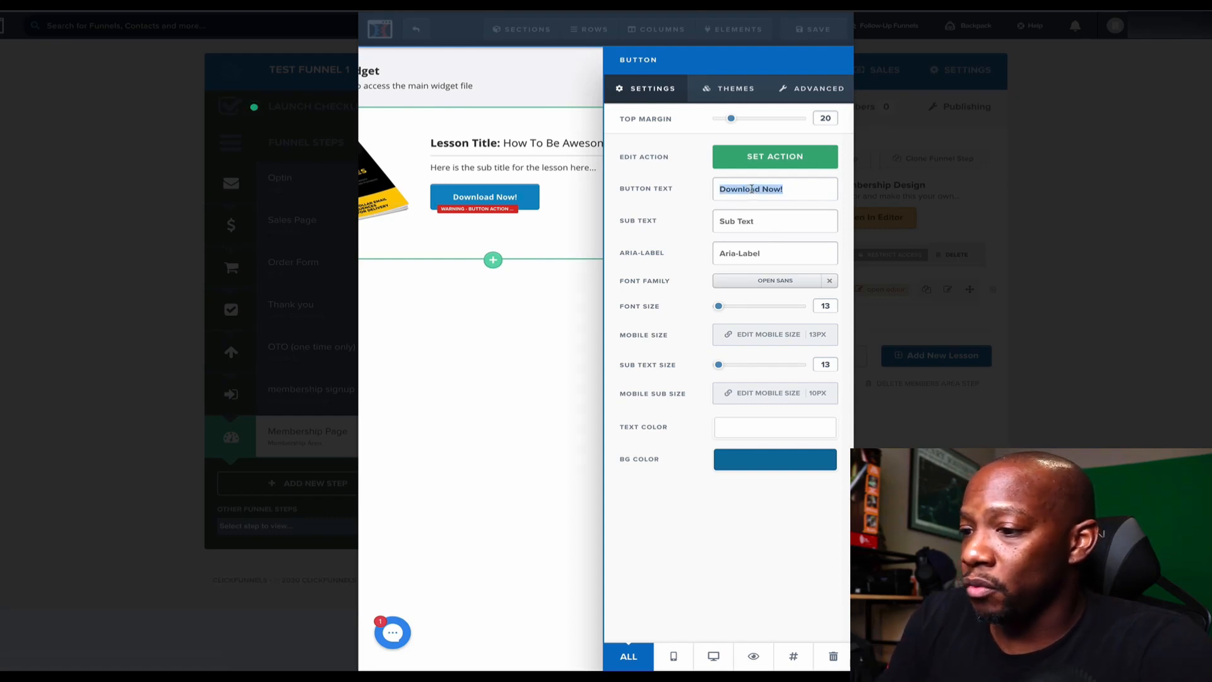
{"action": "type", "text": "Click here "}
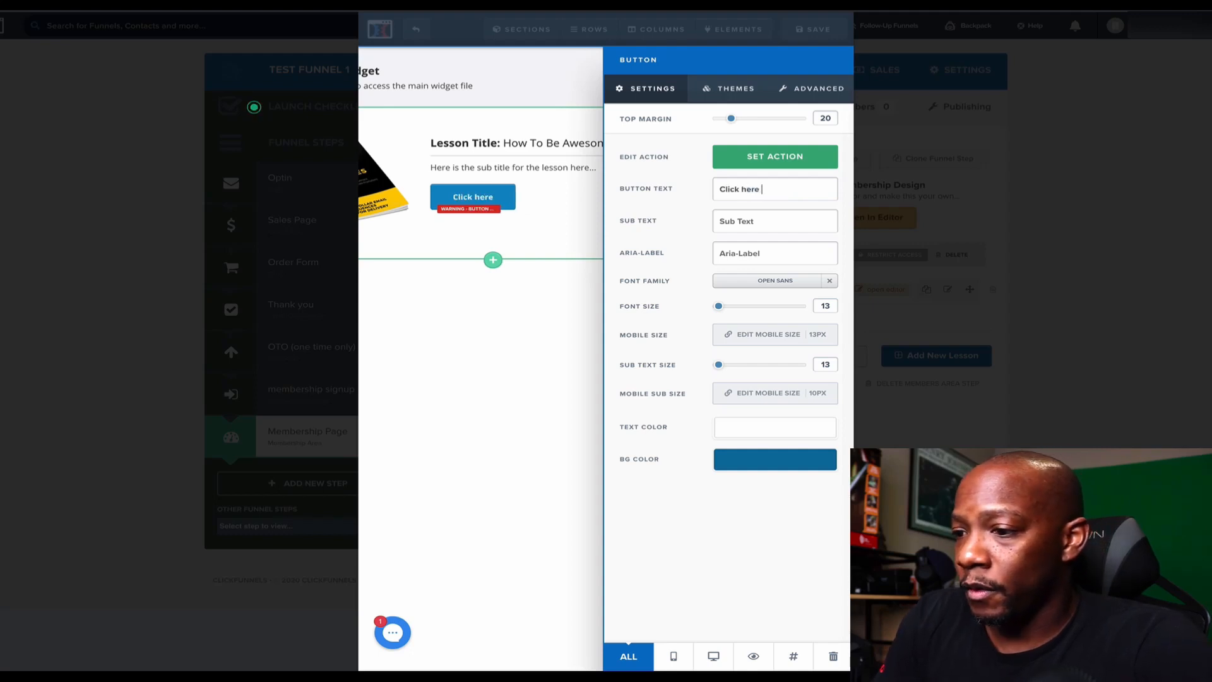
{"action": "type", "text": "to download t"}
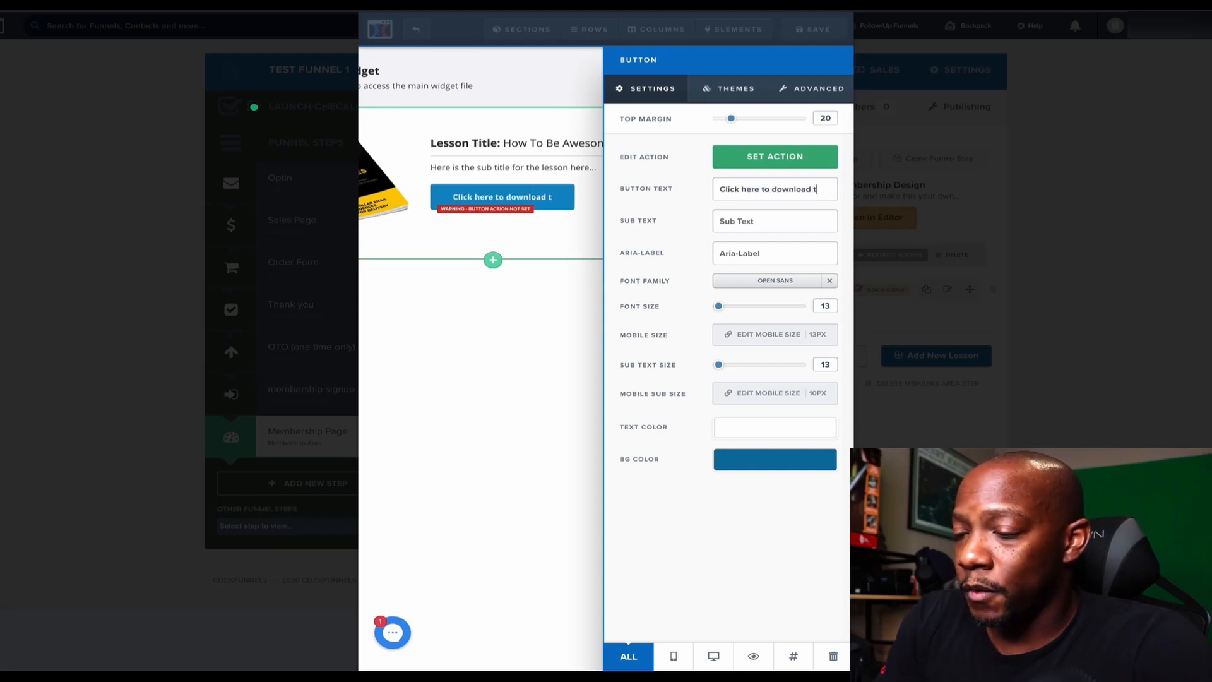
{"action": "type", "text": "he widget"}
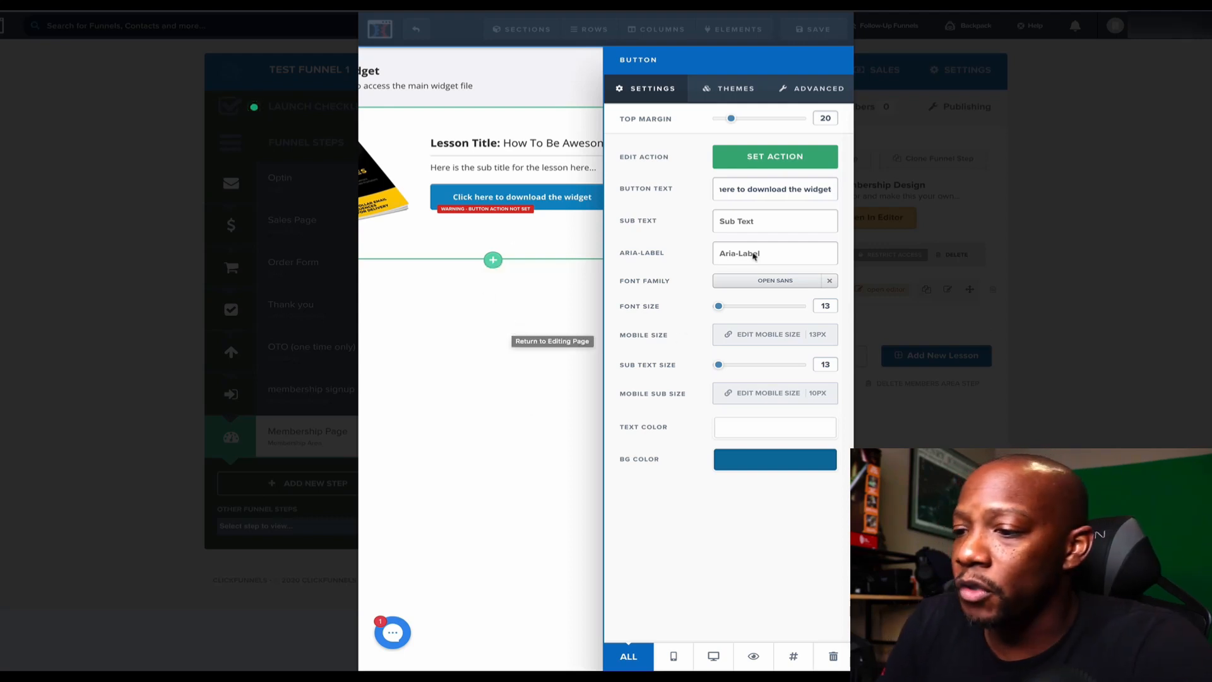
{"action": "left_click", "coordinate": [477, 369]}
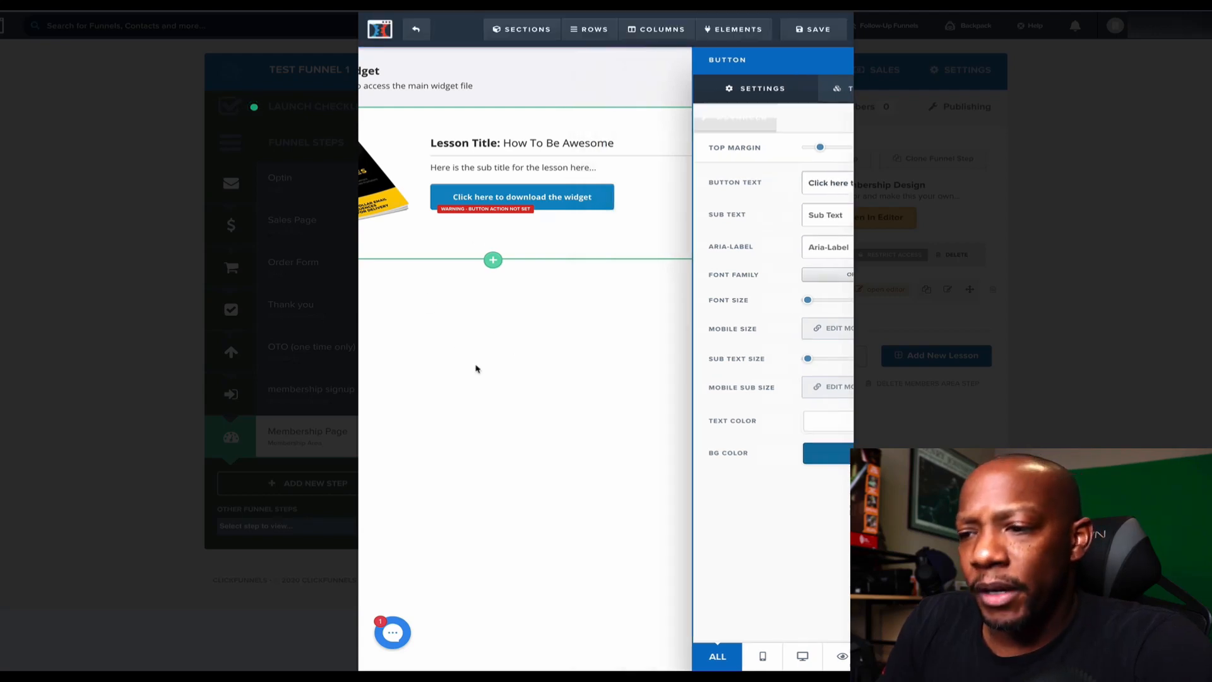
{"action": "left_click", "coordinate": [813, 29]}
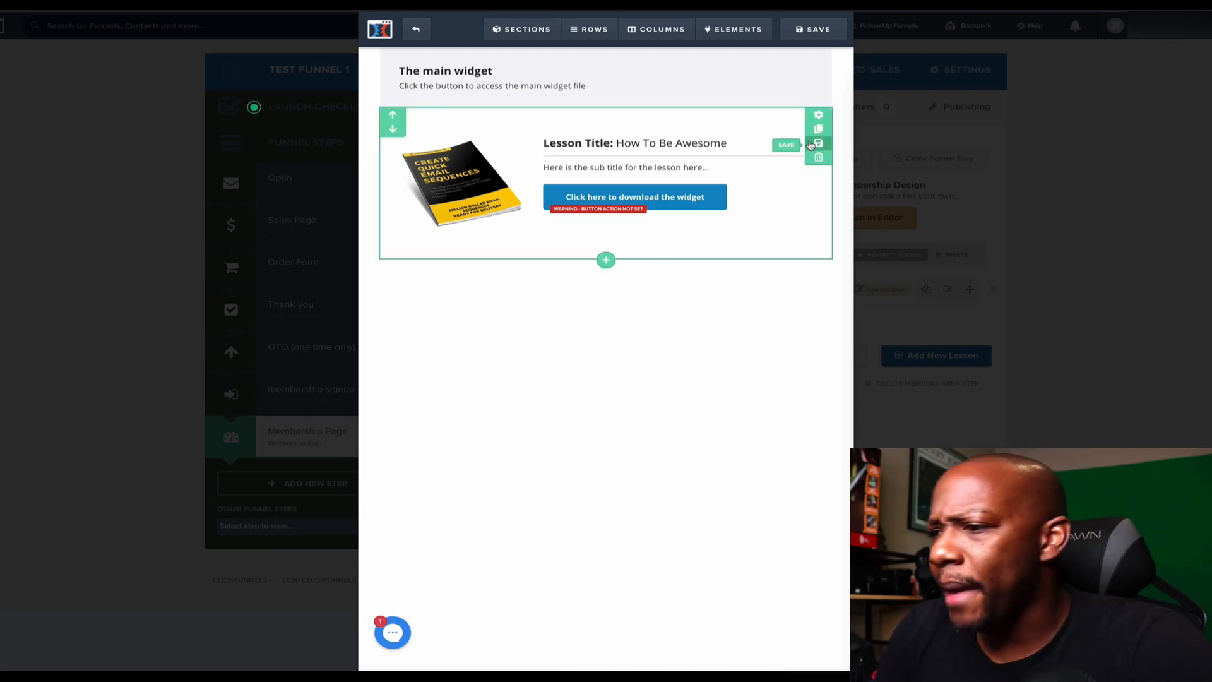
{"action": "left_click", "coordinate": [416, 32]}
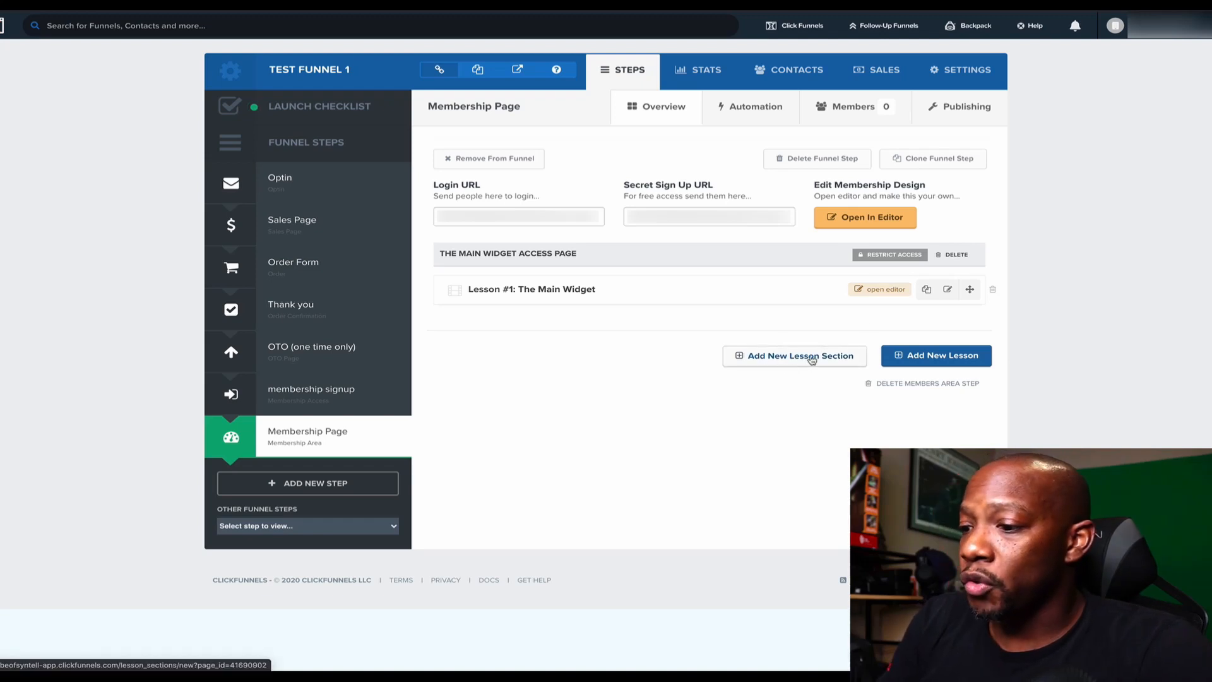
- Create a lesson section named "The widget cozey section", restricted to customers who purchased the Widget Cozey product
{"action": "left_click", "coordinate": [789, 359]}
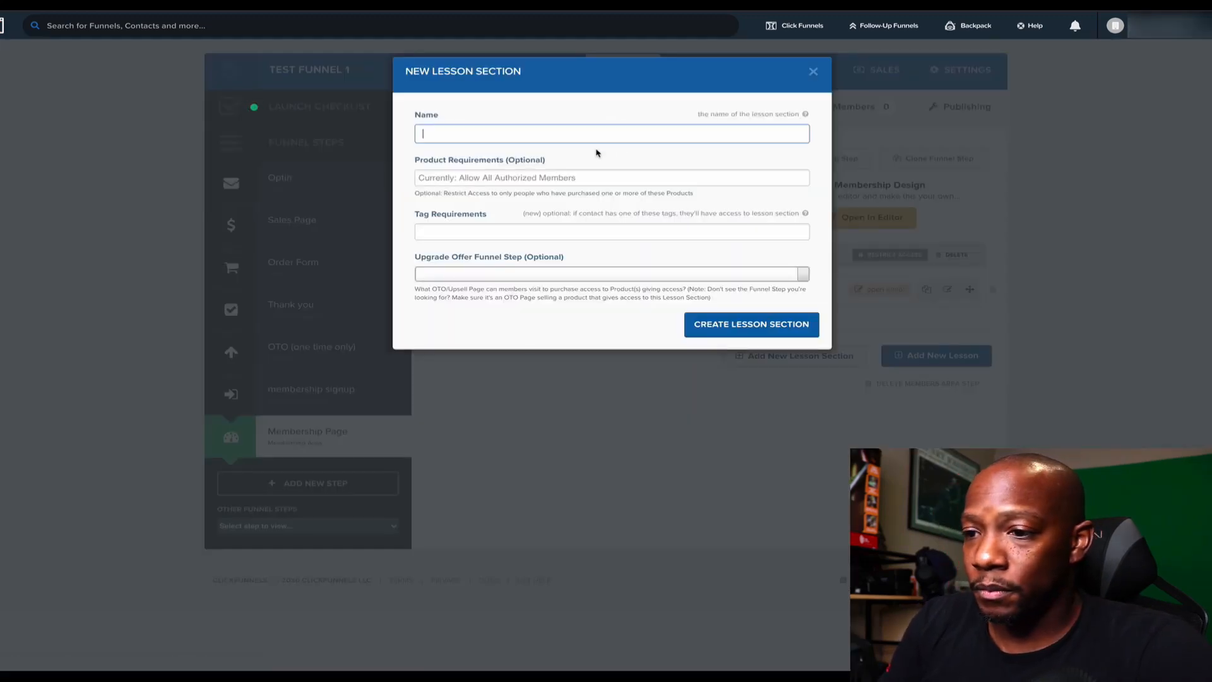
{"action": "type", "text": "T"}
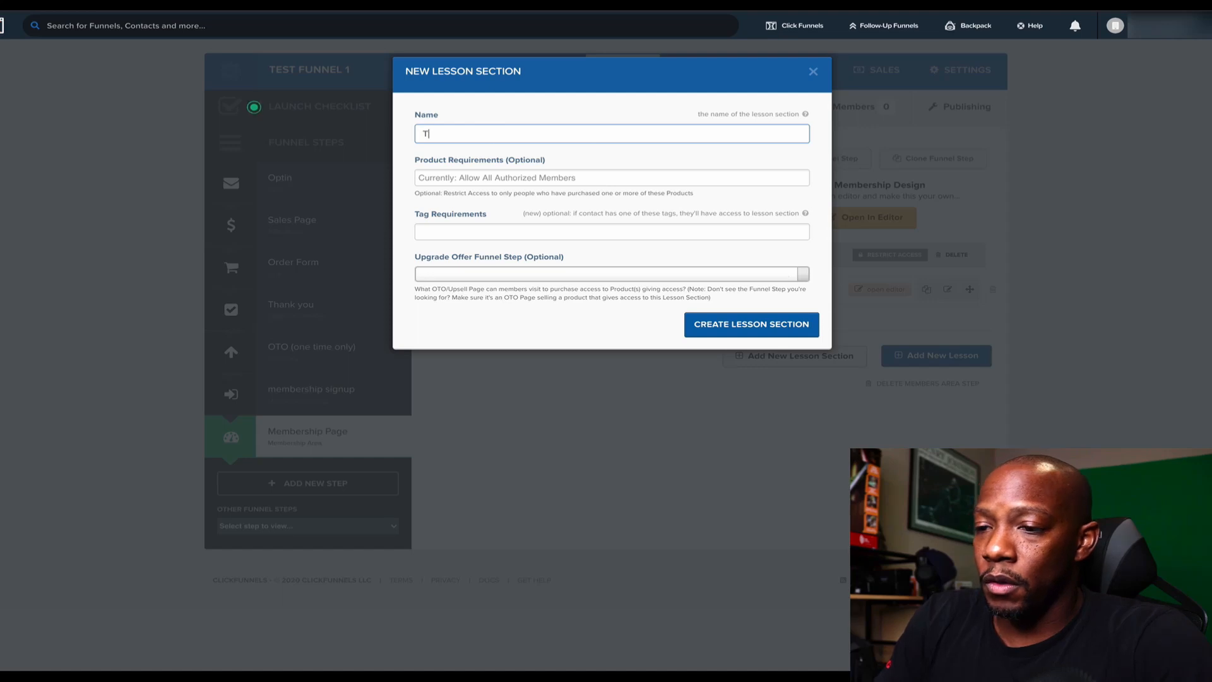
{"action": "type", "text": "he widget cozey section"}
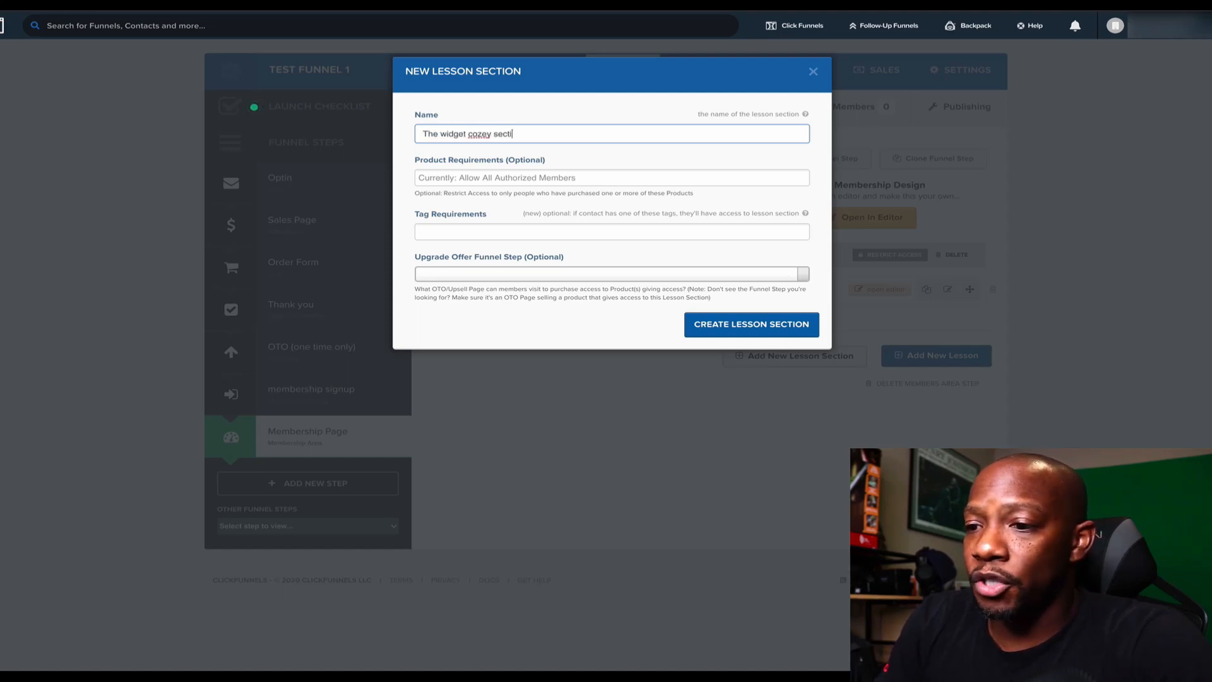
{"action": "left_click", "coordinate": [556, 177]}
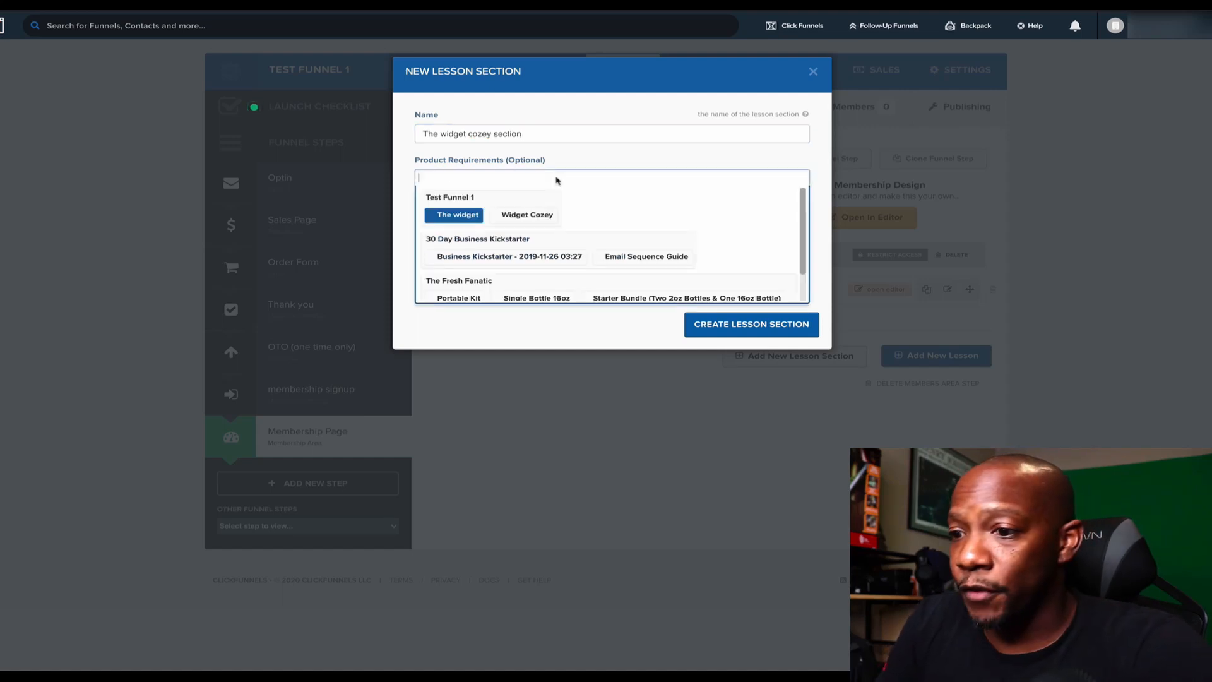
{"action": "left_click", "coordinate": [526, 215]}
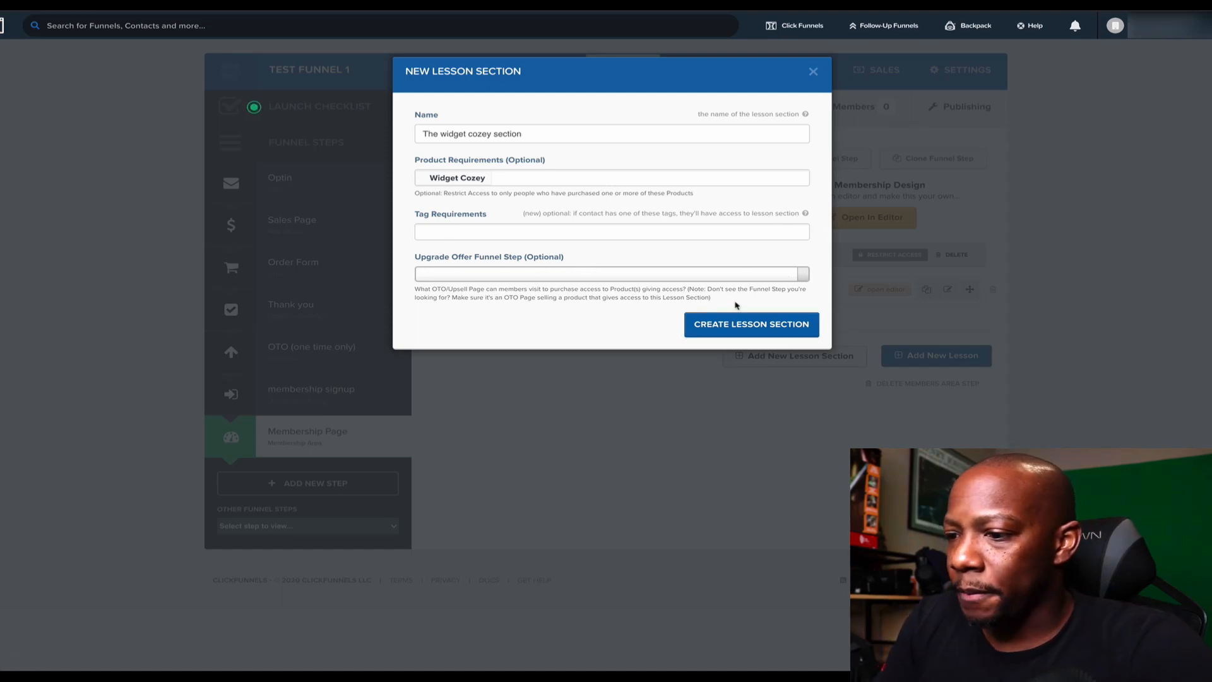
{"action": "left_click", "coordinate": [733, 325]}
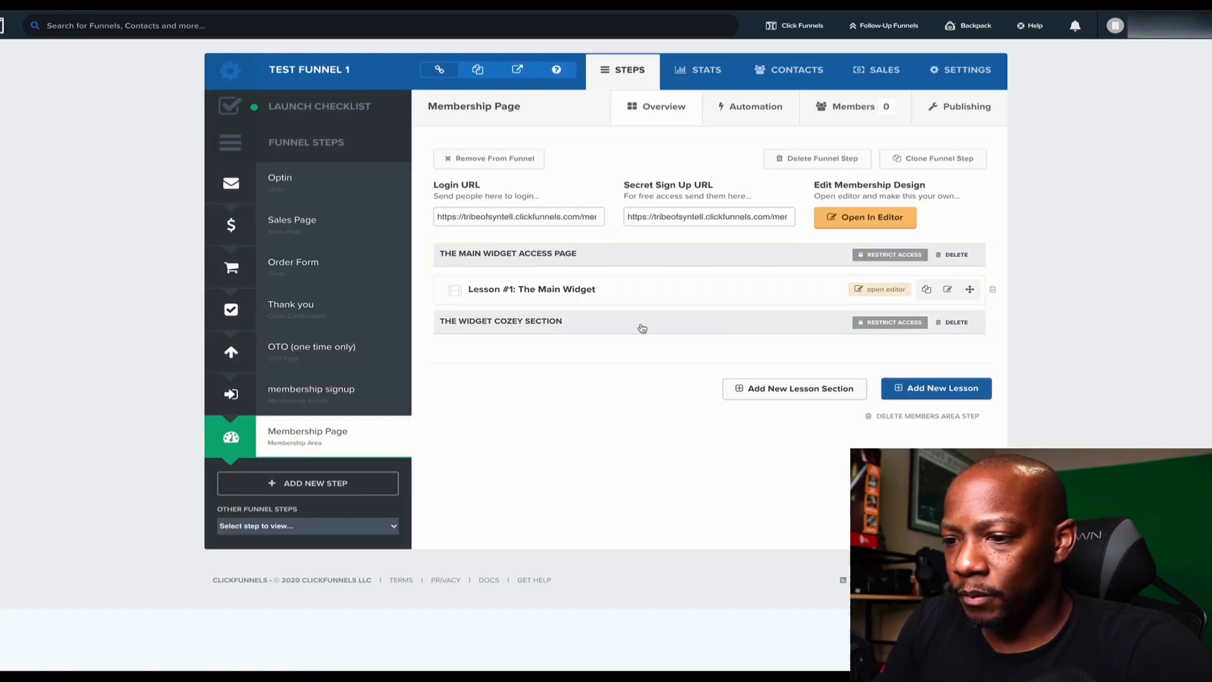
- Create a lesson named "The digital download to the widget cozey" in the widget cozey section, using the Resource List (membership) template
{"action": "left_click", "coordinate": [933, 389]}
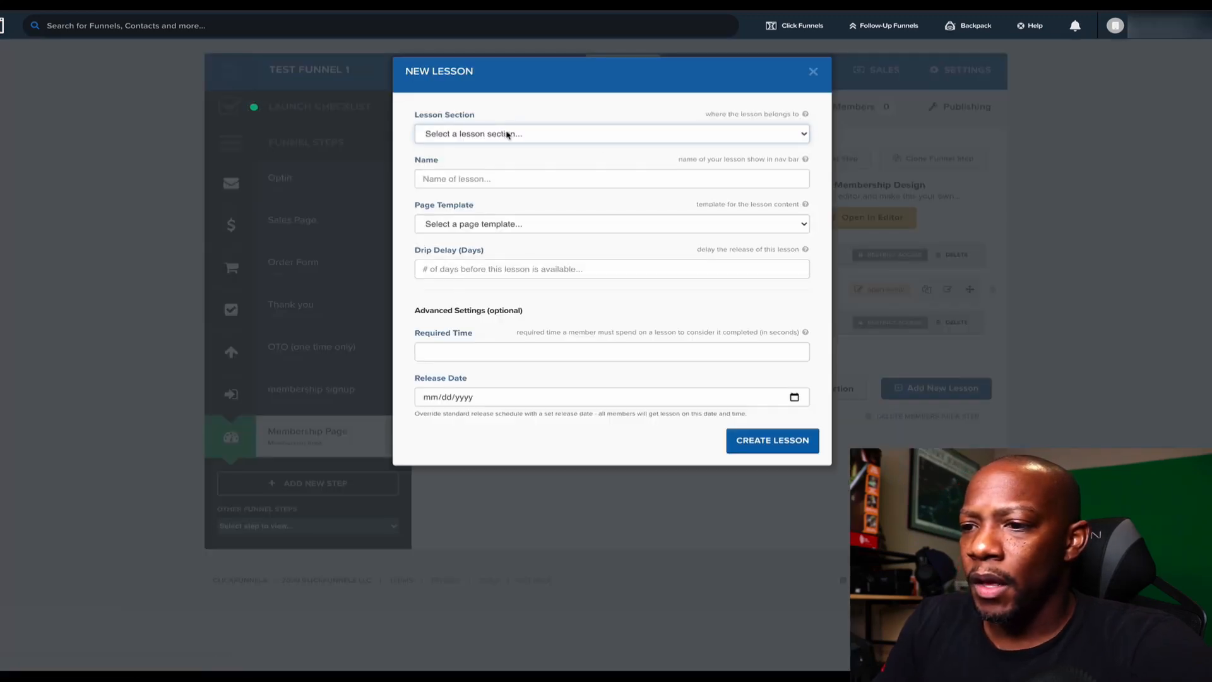
{"action": "left_click", "coordinate": [803, 134]}
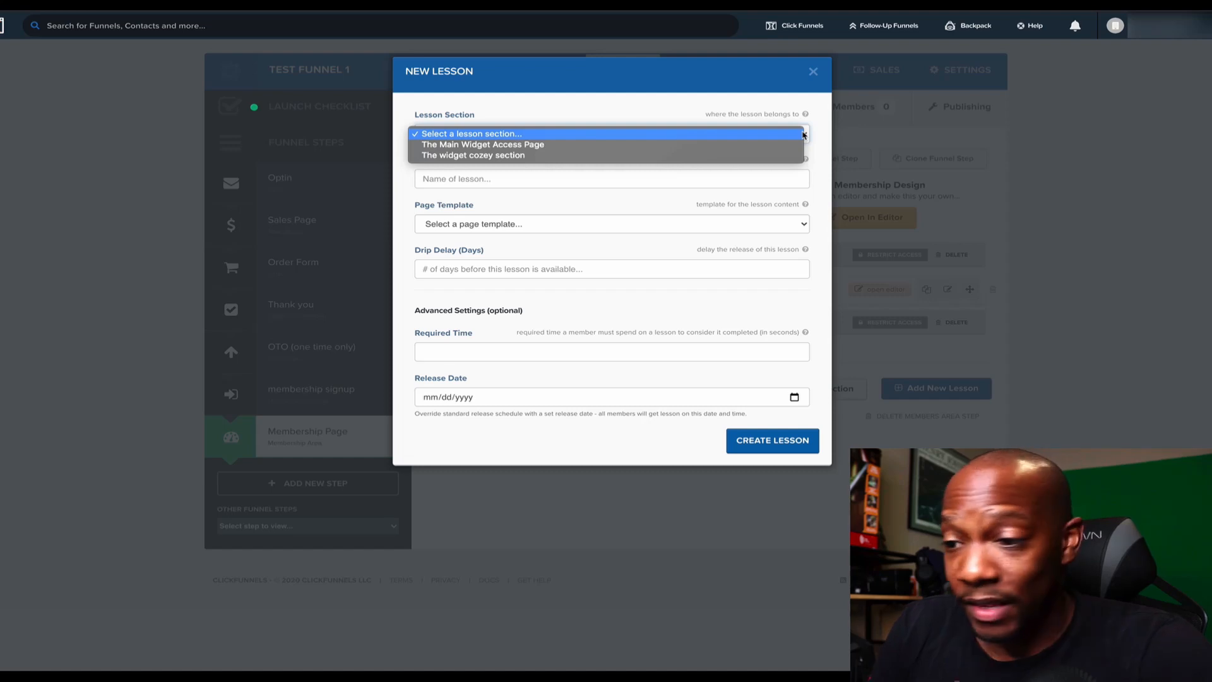
{"action": "left_click", "coordinate": [476, 156]}
{"action": "left_click", "coordinate": [492, 178]}
{"action": "type", "text": "The digi"}
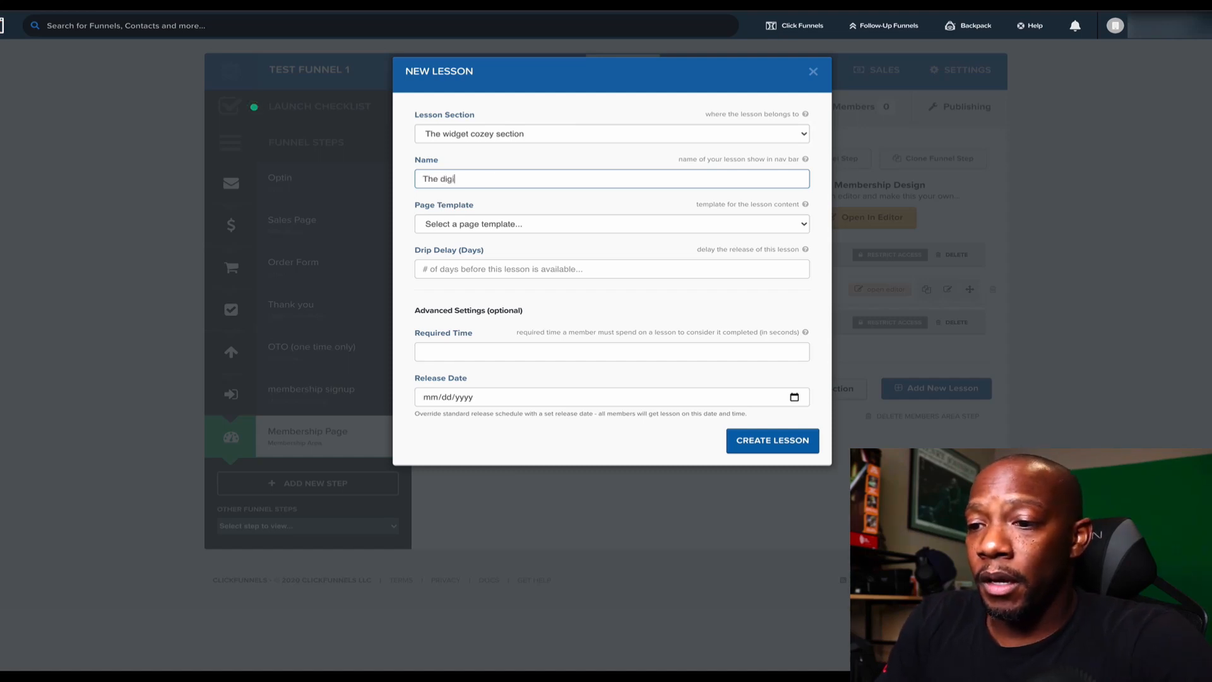
{"action": "type", "text": "tal download to the widget co"}
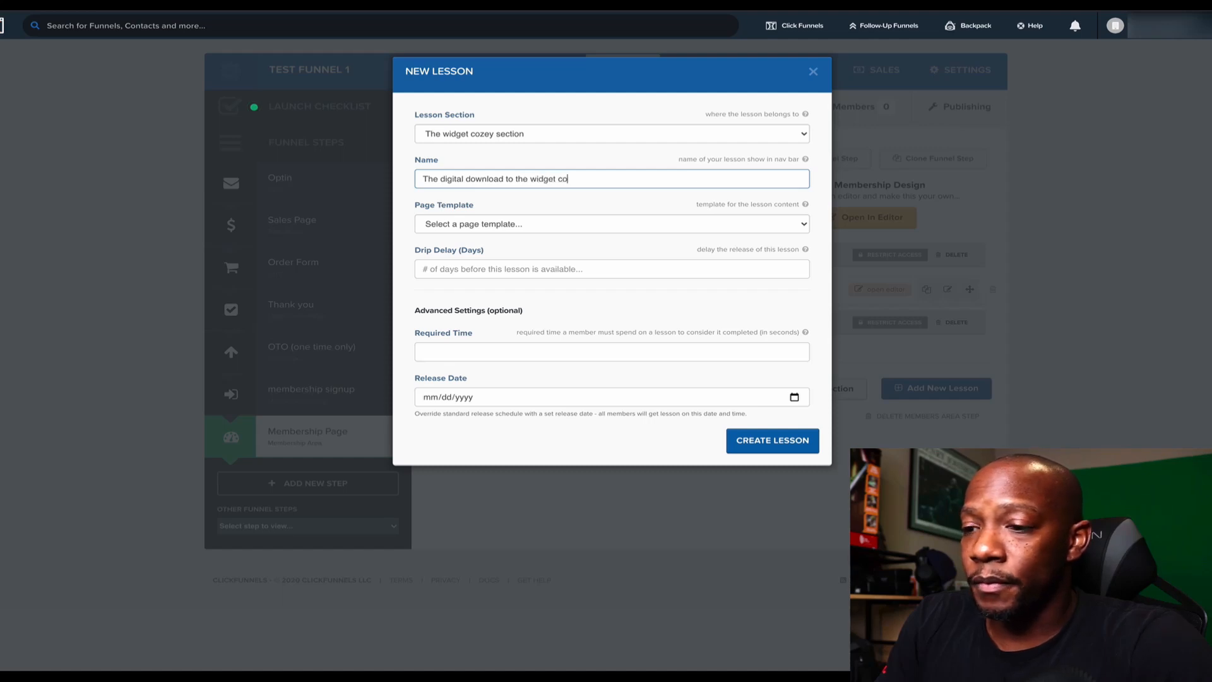
{"action": "type", "text": "zey"}
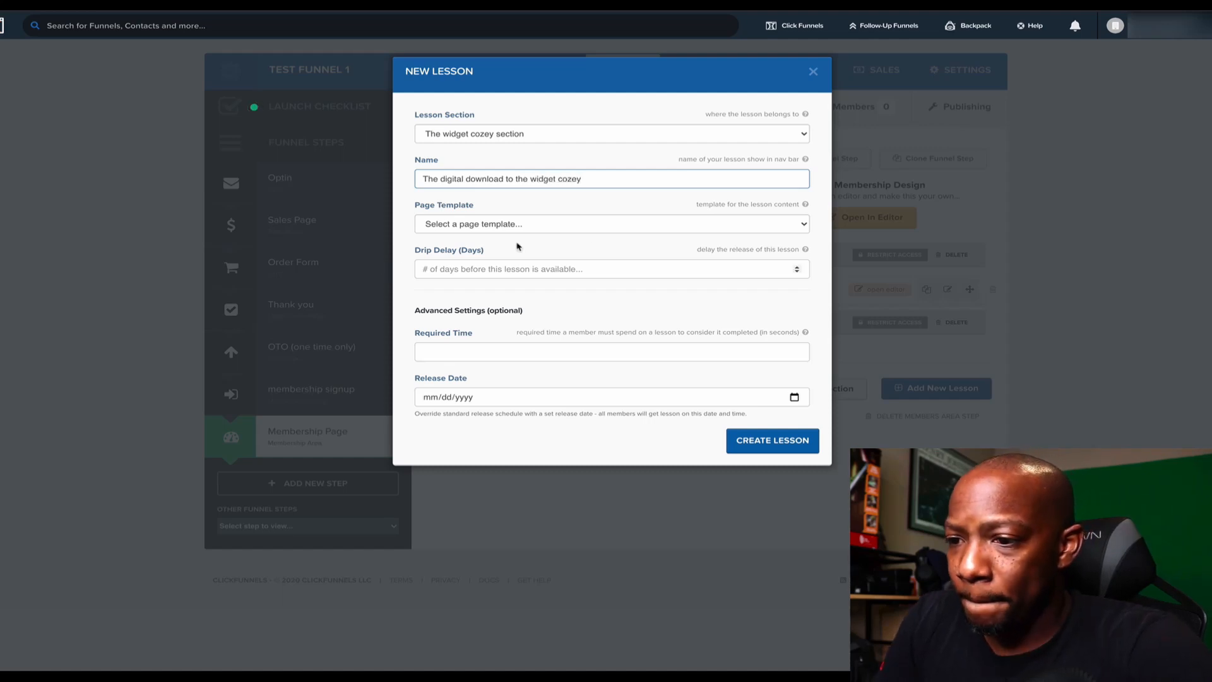
{"action": "left_click", "coordinate": [804, 224]}
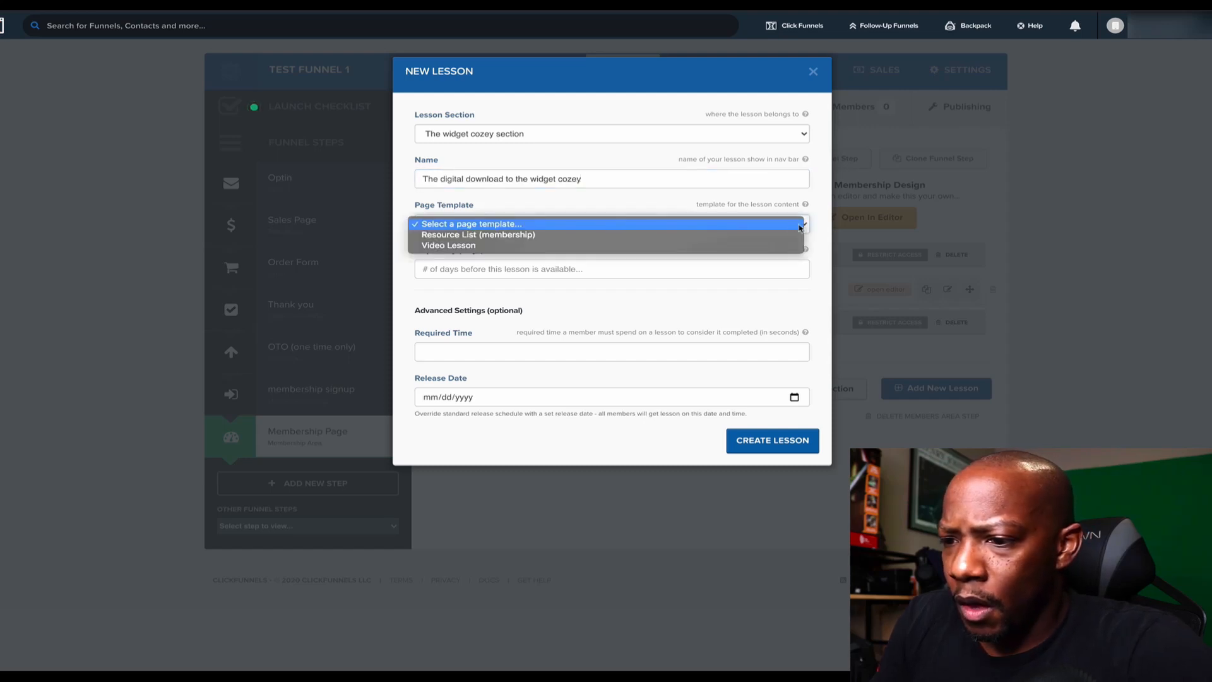
{"action": "left_click", "coordinate": [459, 234]}
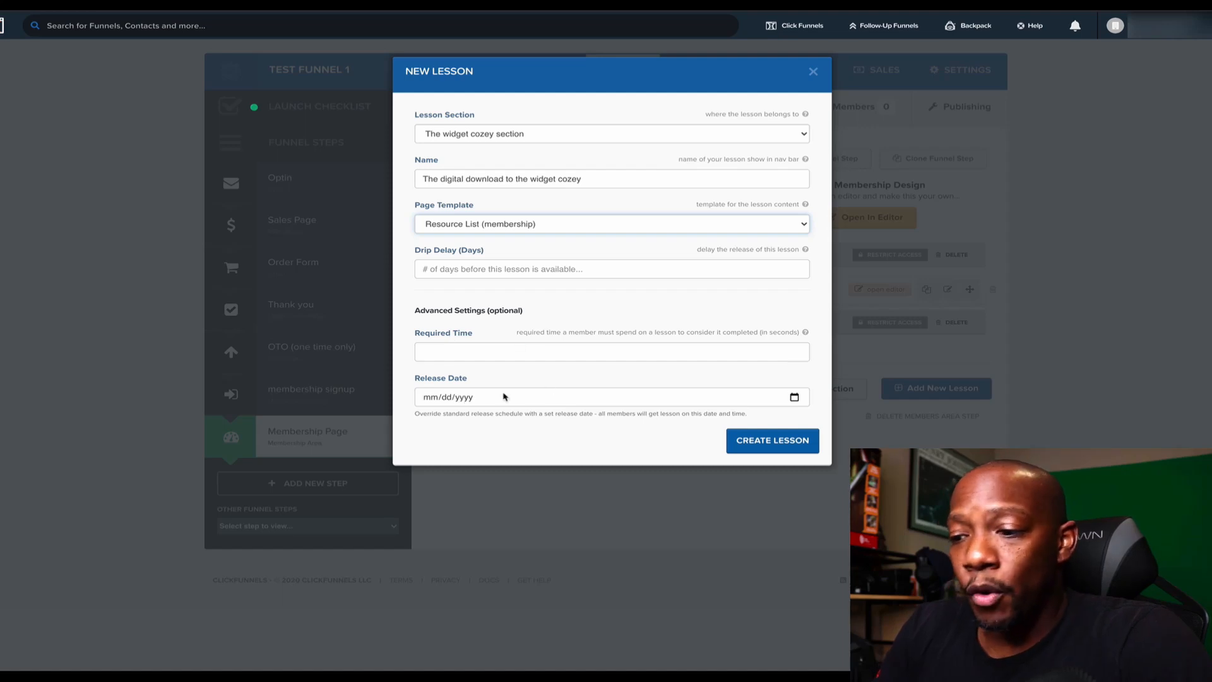
{"action": "left_click", "coordinate": [794, 441]}
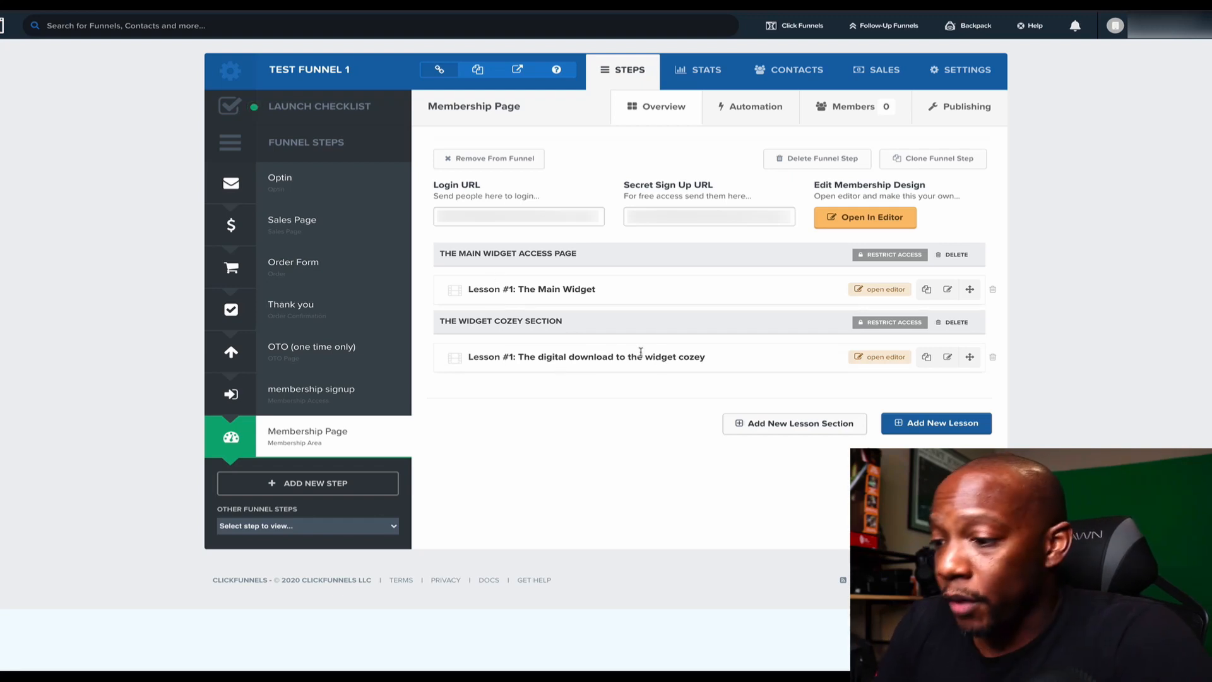
- Delete the second and third placeholder rows from the widget cozey lesson page, keeping only the first
{"action": "left_click", "coordinate": [885, 357]}
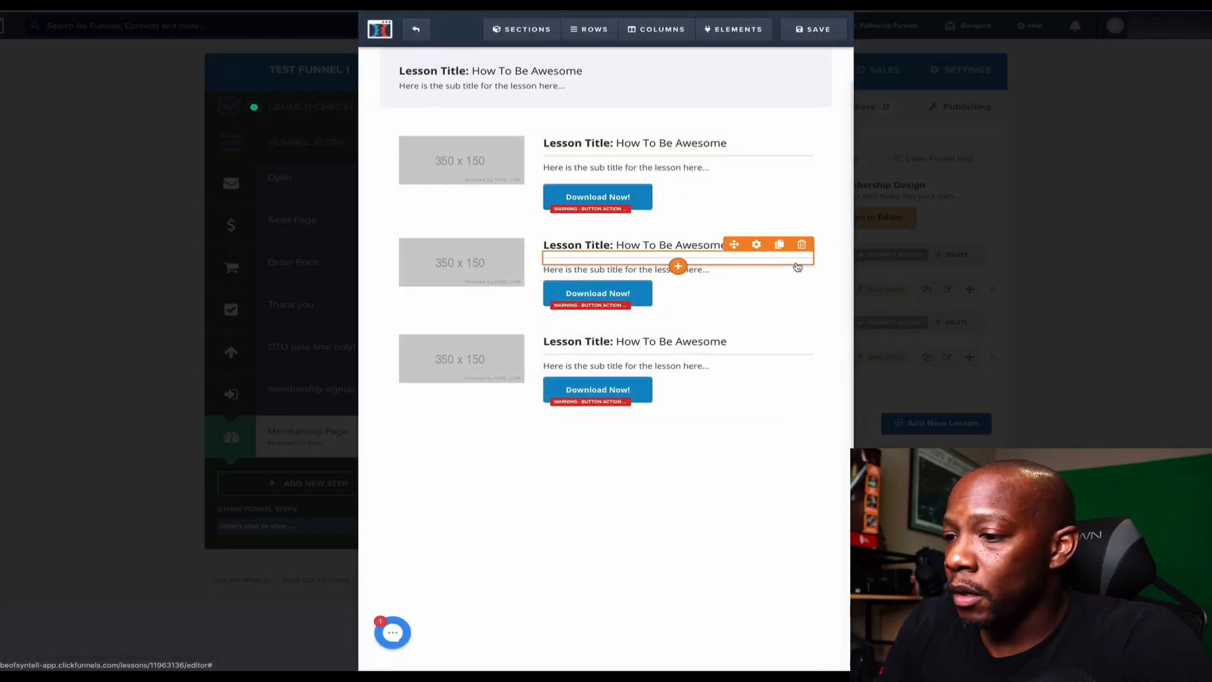
{"action": "left_click", "coordinate": [817, 208]}
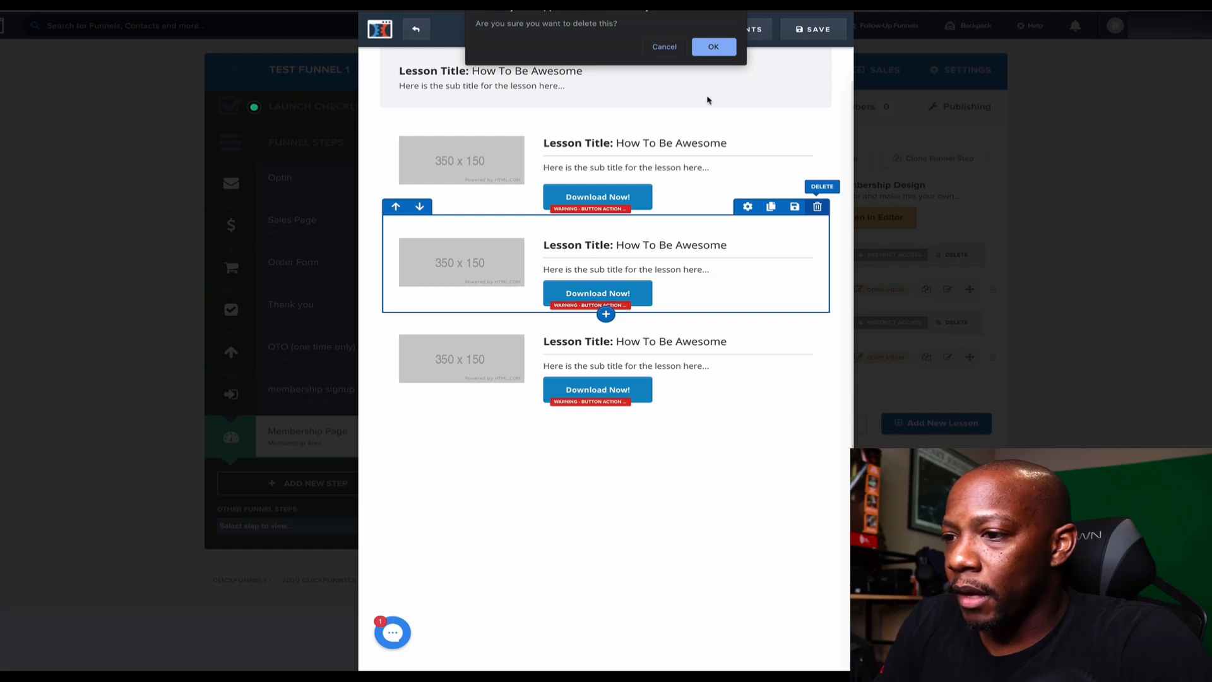
{"action": "left_click", "coordinate": [713, 48]}
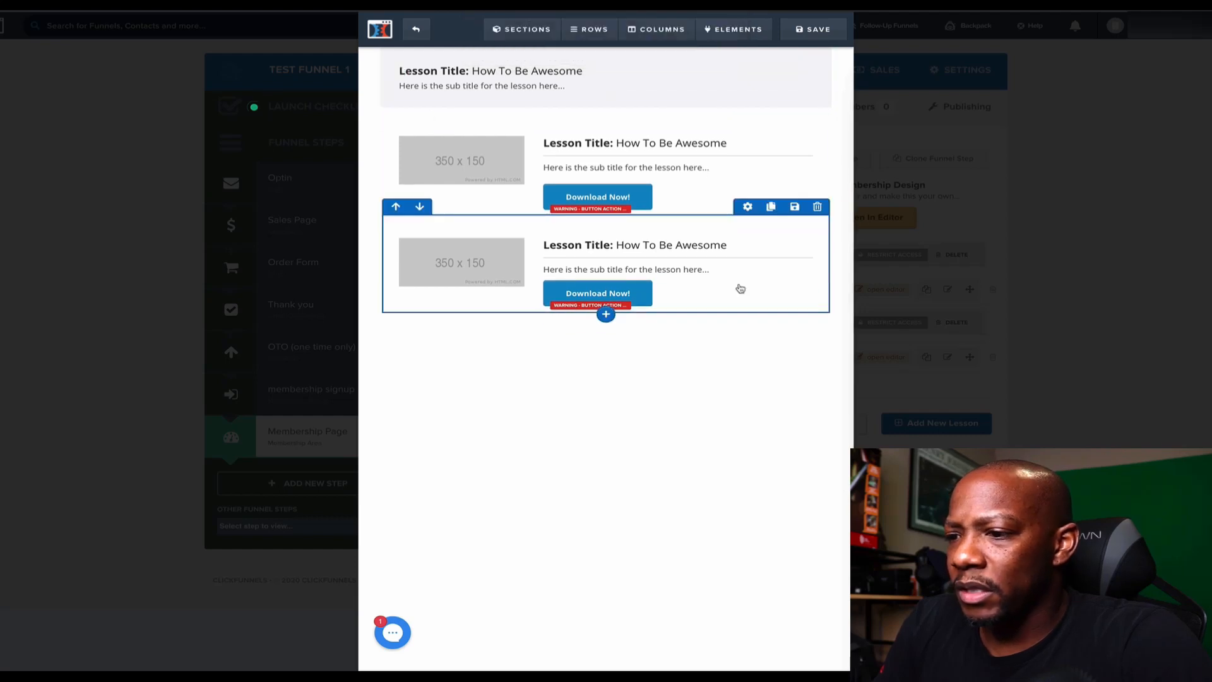
{"action": "left_click", "coordinate": [818, 210]}
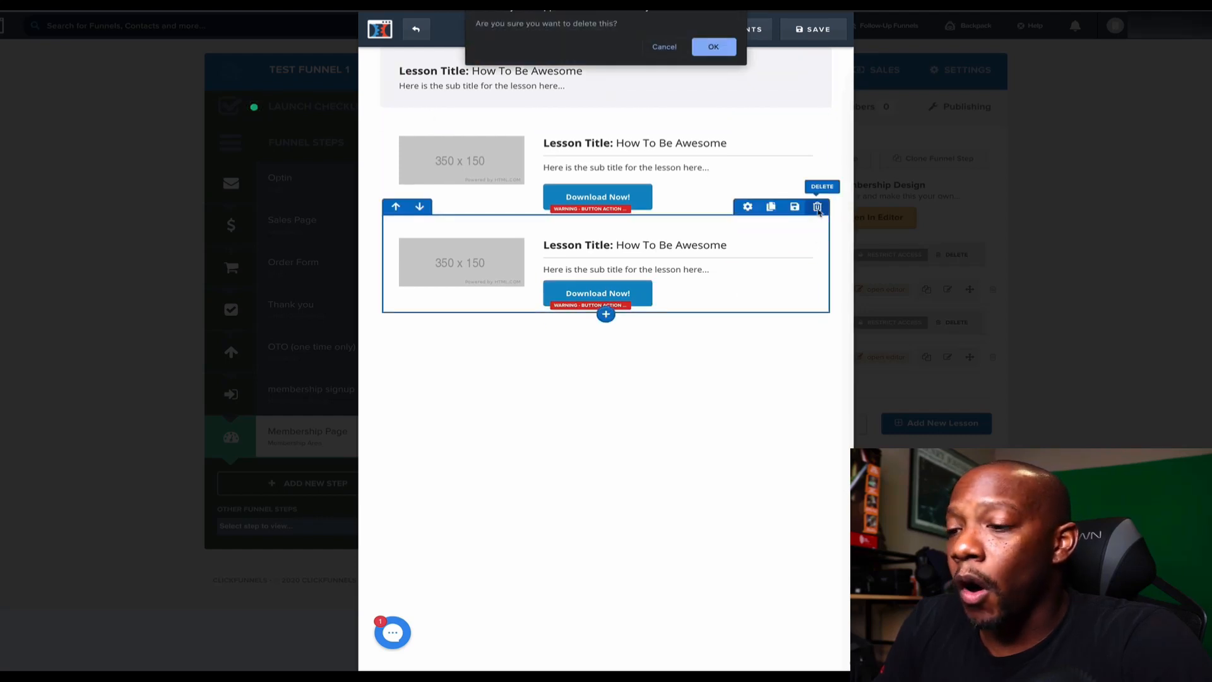
{"action": "left_click", "coordinate": [714, 53]}
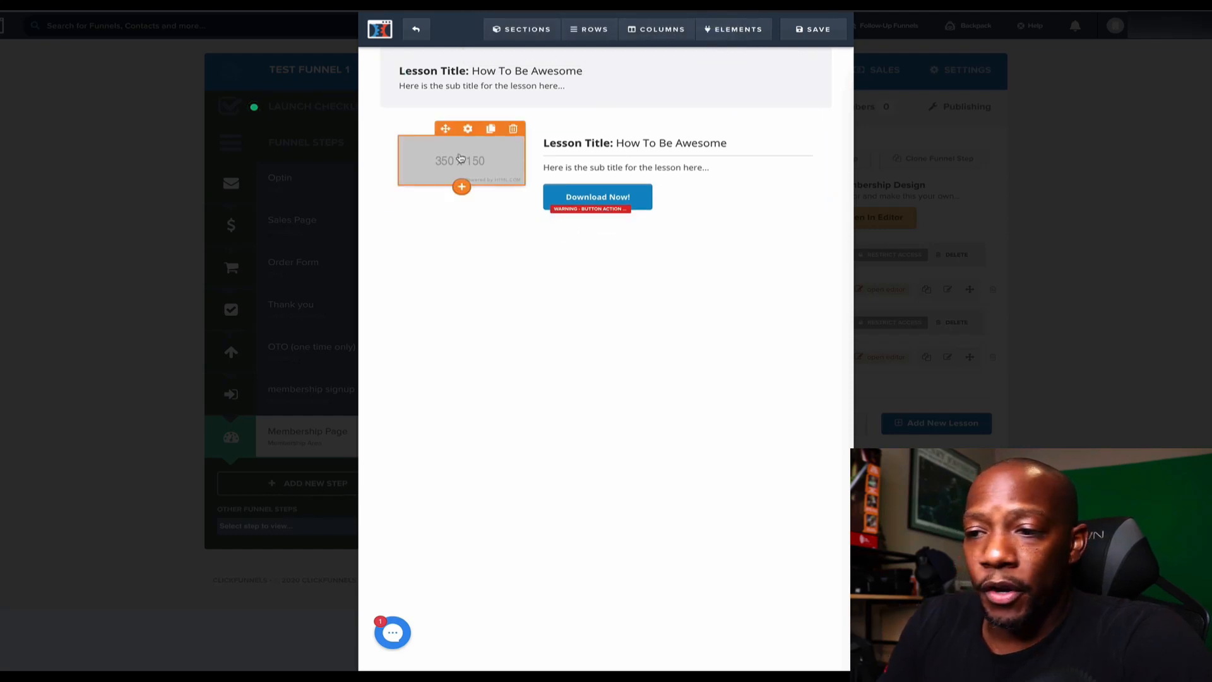
- Review the widget cozey lesson button's website URL action, then save the lesson page and return to the funnel
{"action": "left_click", "coordinate": [604, 195]}
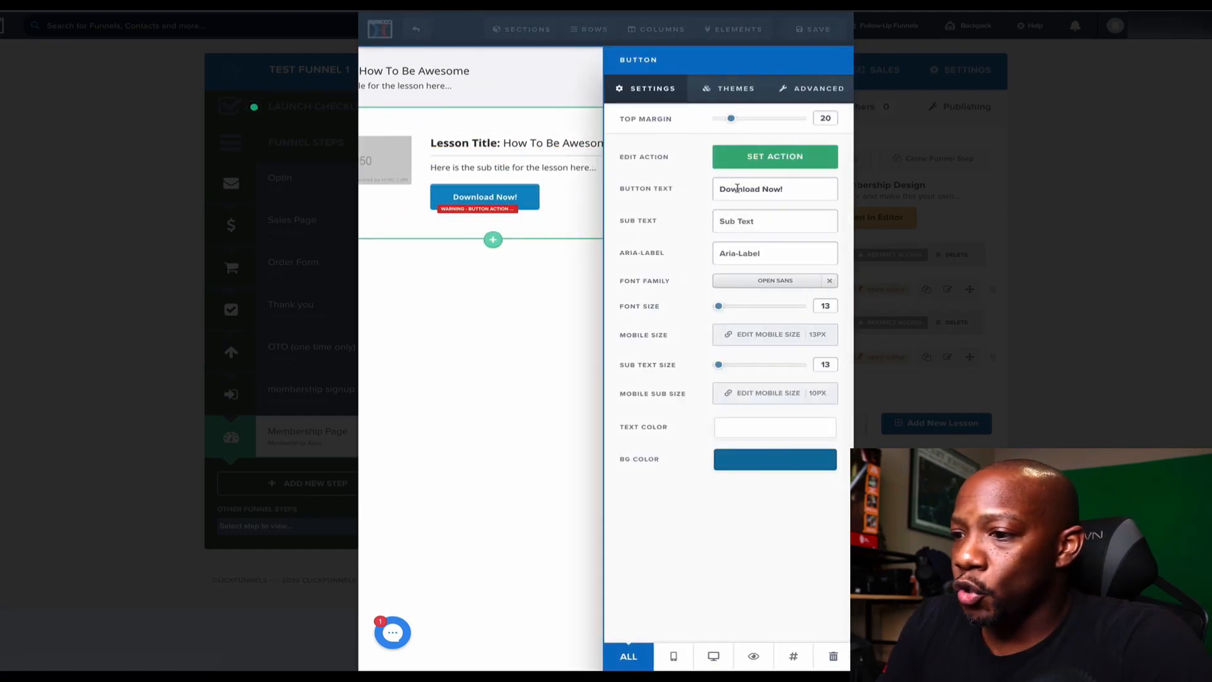
{"action": "left_click", "coordinate": [757, 158]}
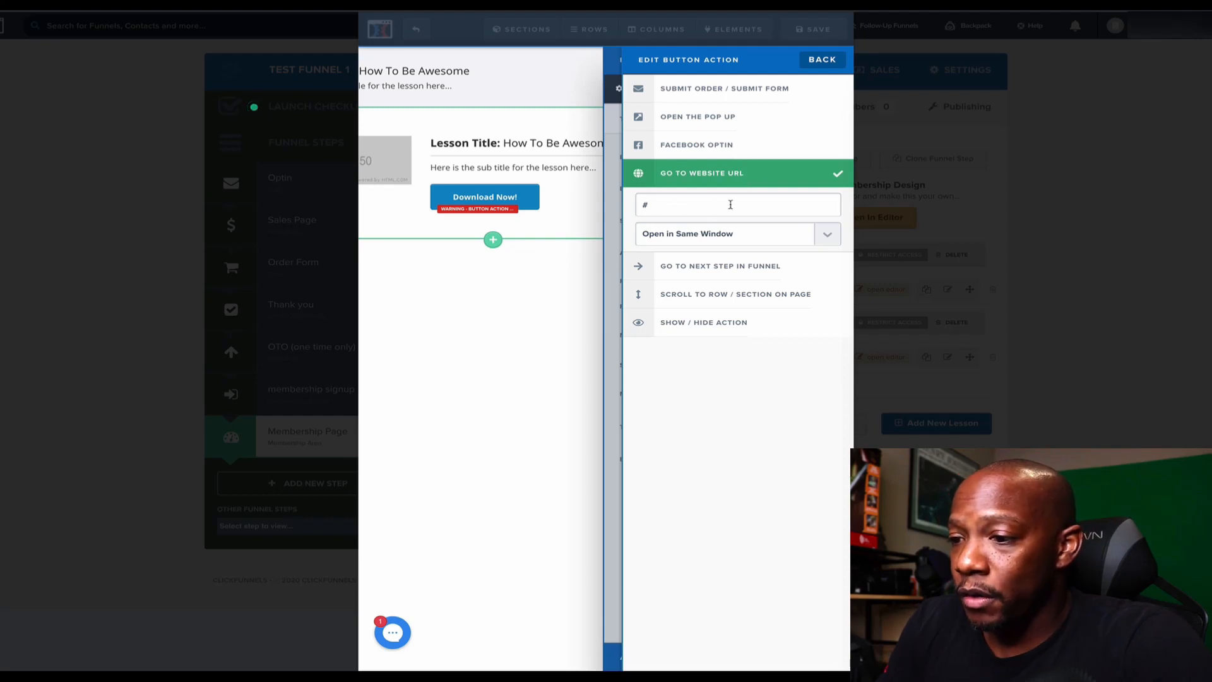
{"action": "left_click", "coordinate": [562, 306]}
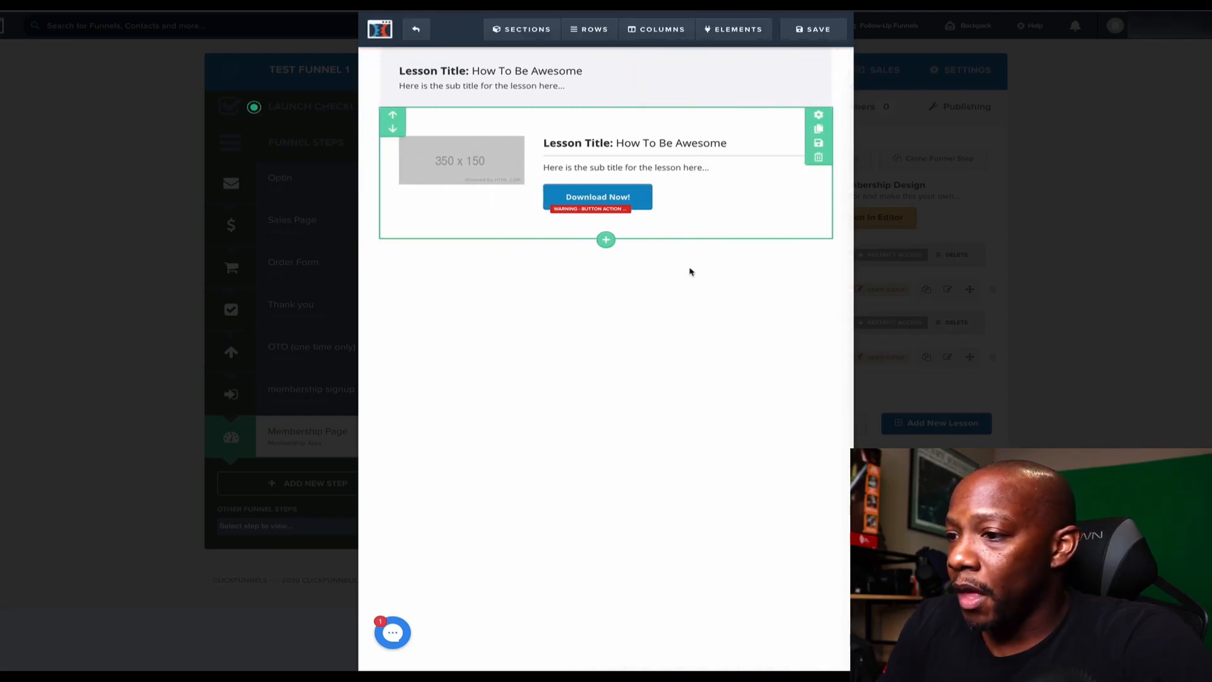
{"action": "left_click", "coordinate": [819, 29]}
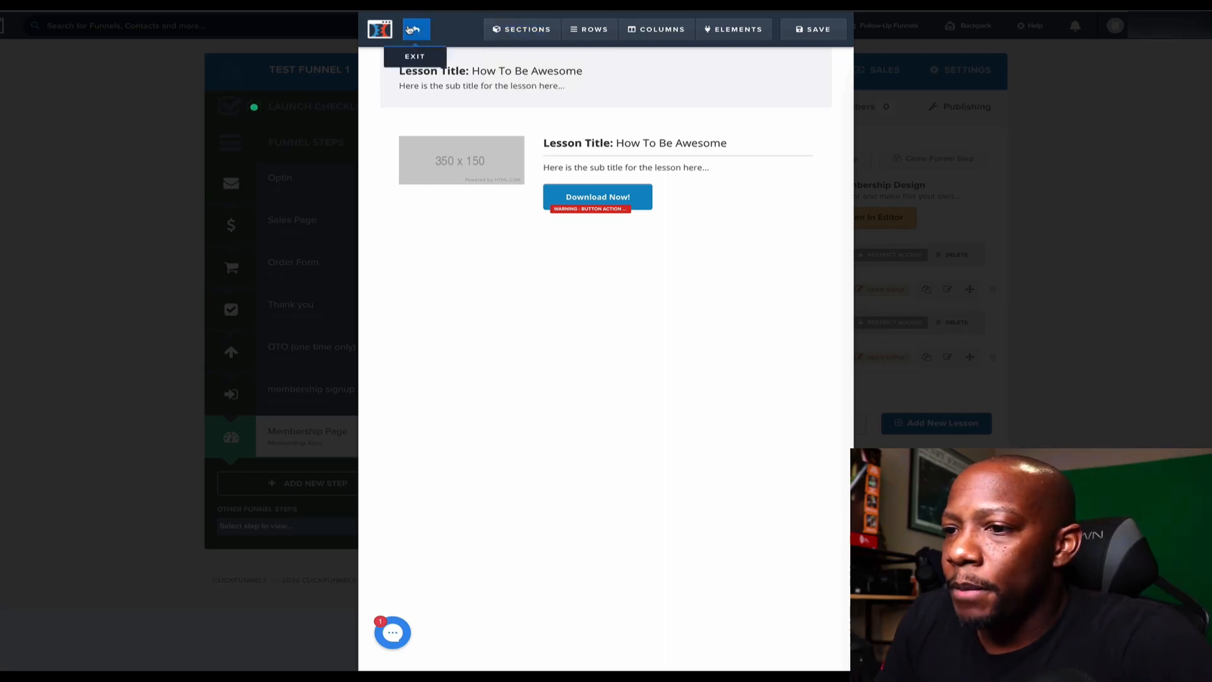
{"action": "left_click", "coordinate": [413, 30]}
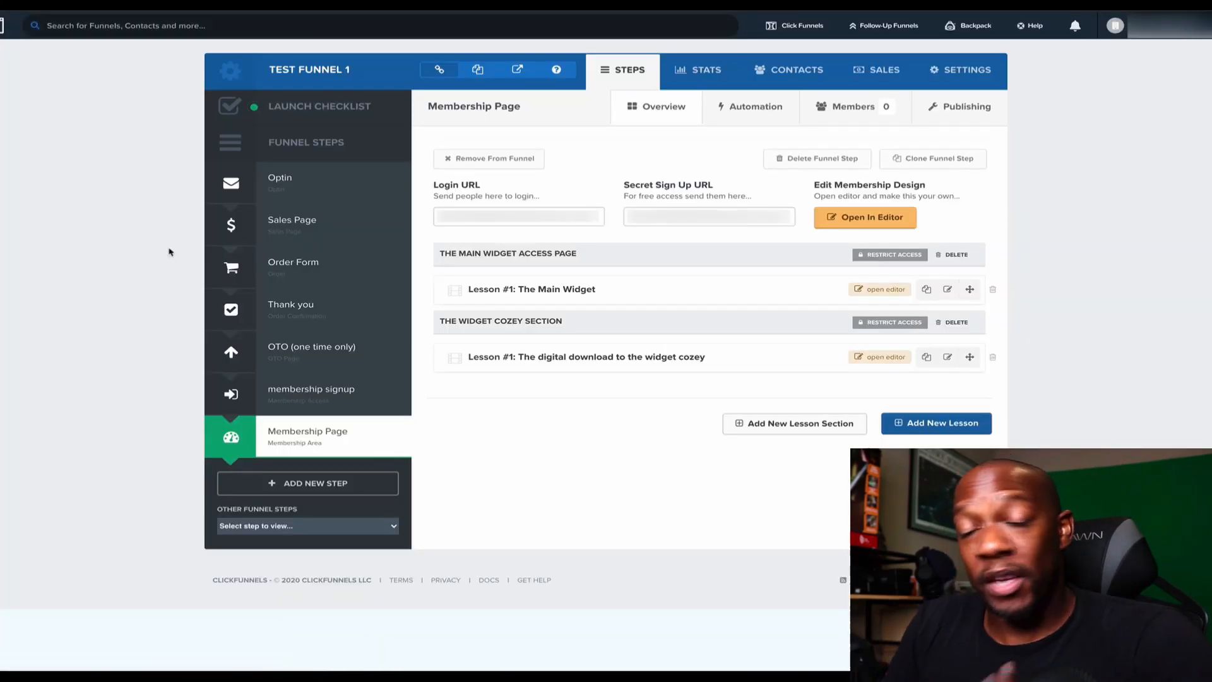